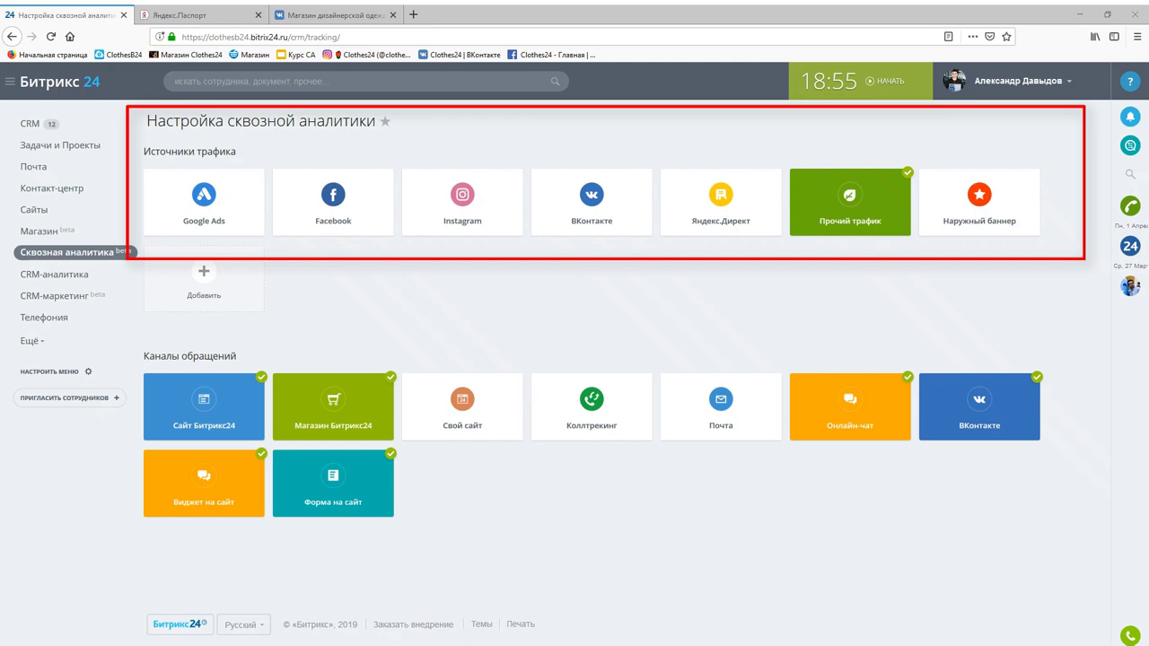
# - Look over the Яндекс.Директ and ВКонтакте source panels, then return to the Яндекс.Директ settings
pyautogui.click(757, 223)
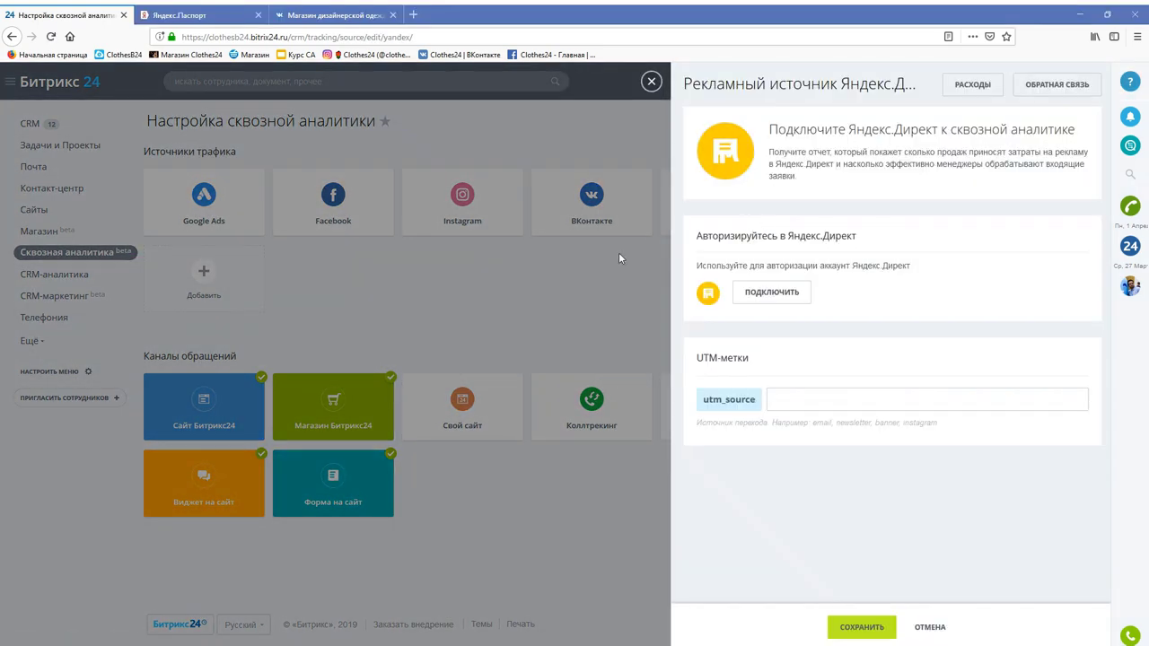
pyautogui.click(618, 252)
pyautogui.click(617, 214)
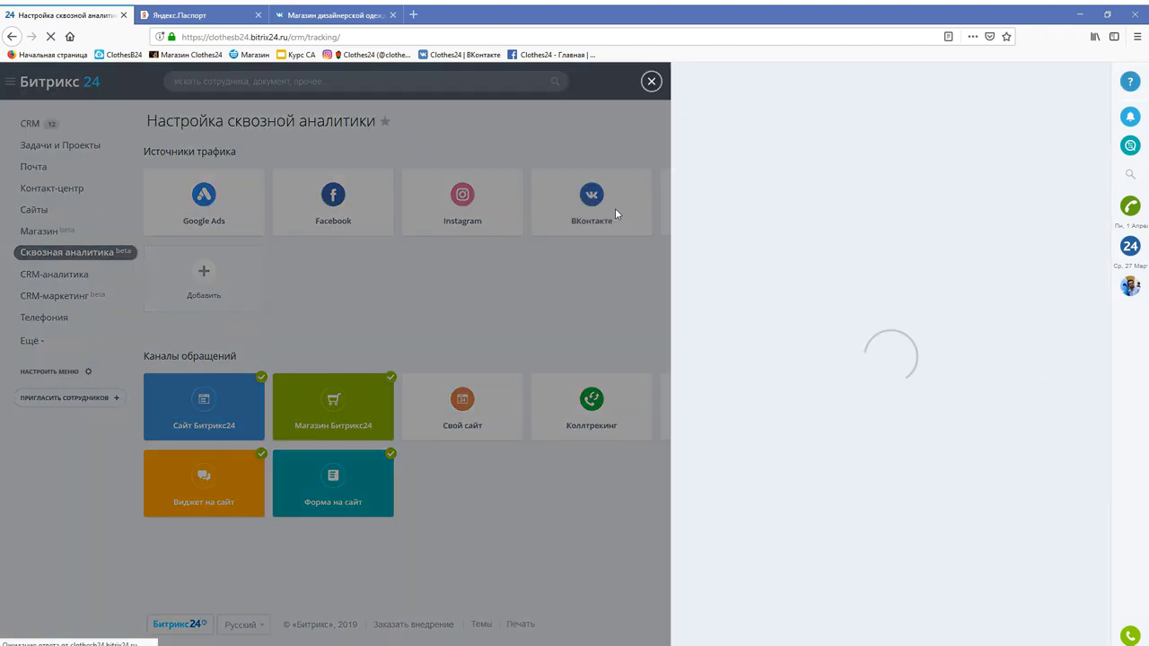
pyautogui.click(581, 276)
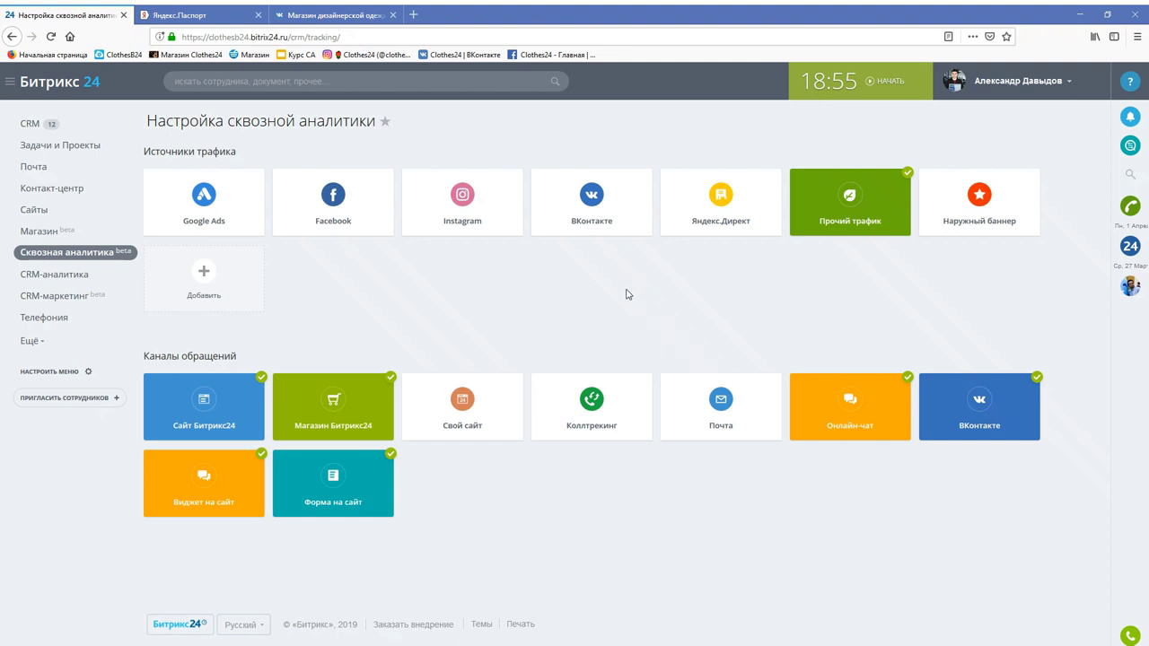
pyautogui.click(700, 197)
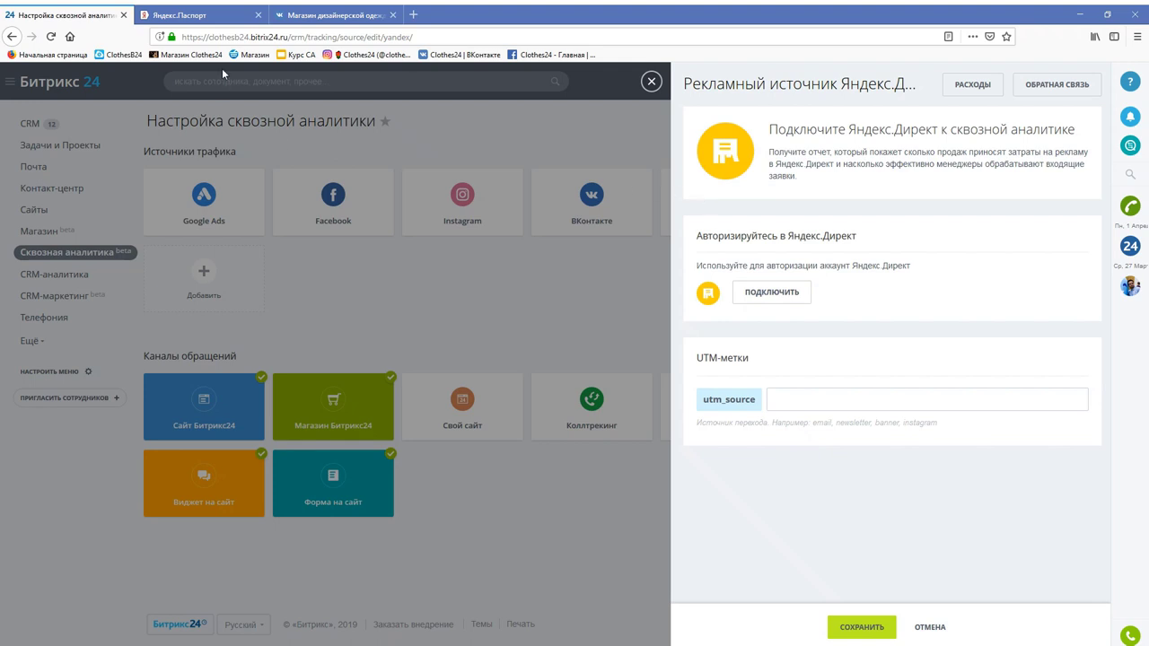
# - Connect Яндекс.Директ to the Yandex account and set its utm_source to yandexdirect
pyautogui.click(189, 15)
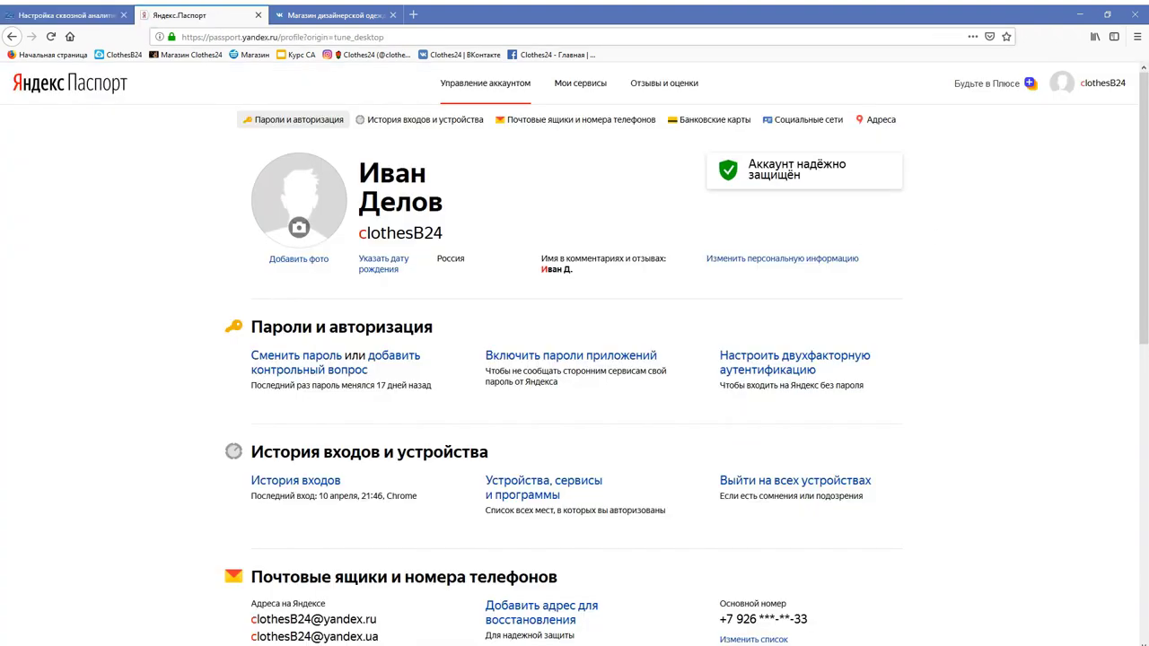
pyautogui.click(77, 19)
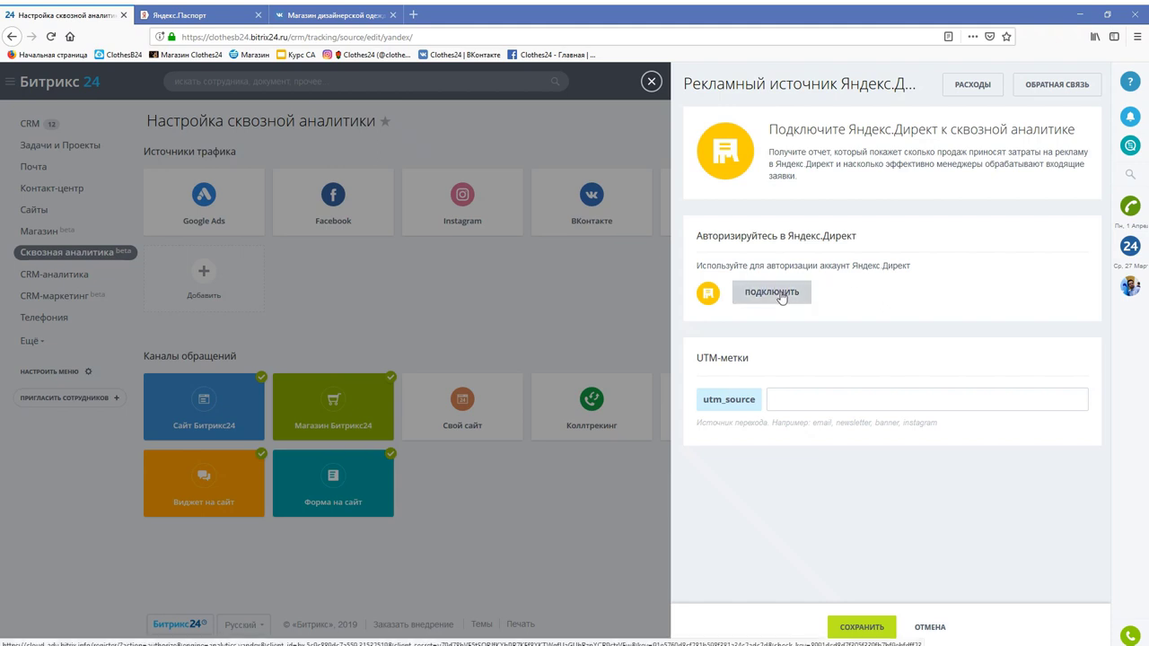
pyautogui.click(779, 294)
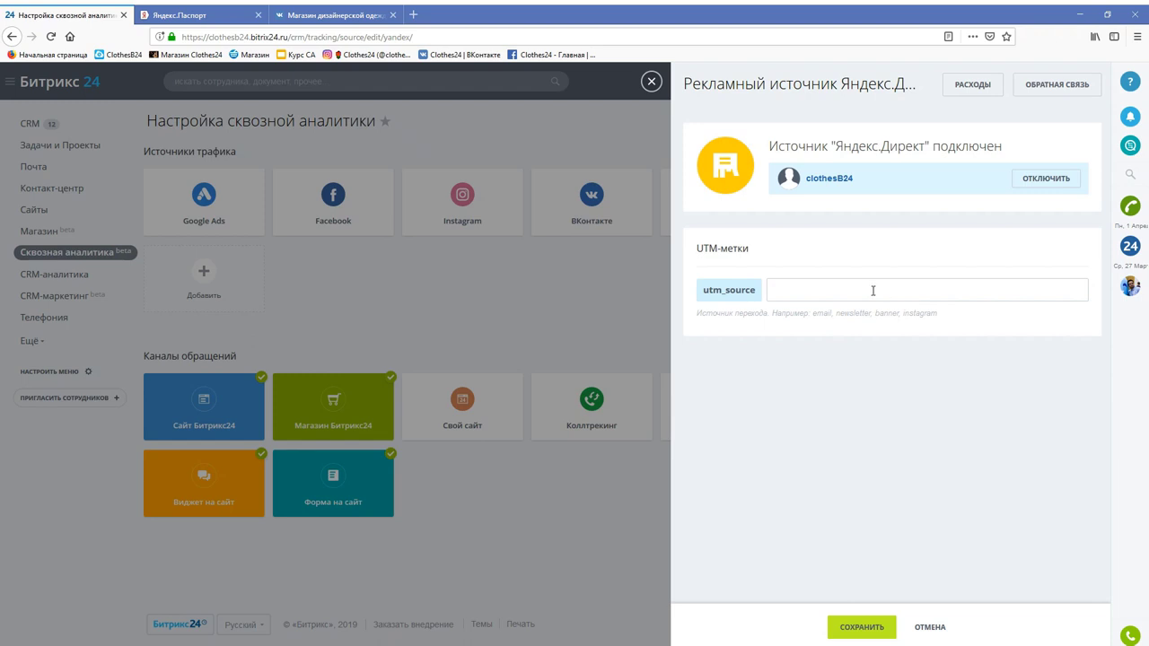
pyautogui.click(872, 290)
pyautogui.write('н')
pyautogui.press('BackSpace')
pyautogui.write('yandexdirect')
pyautogui.click(647, 306)
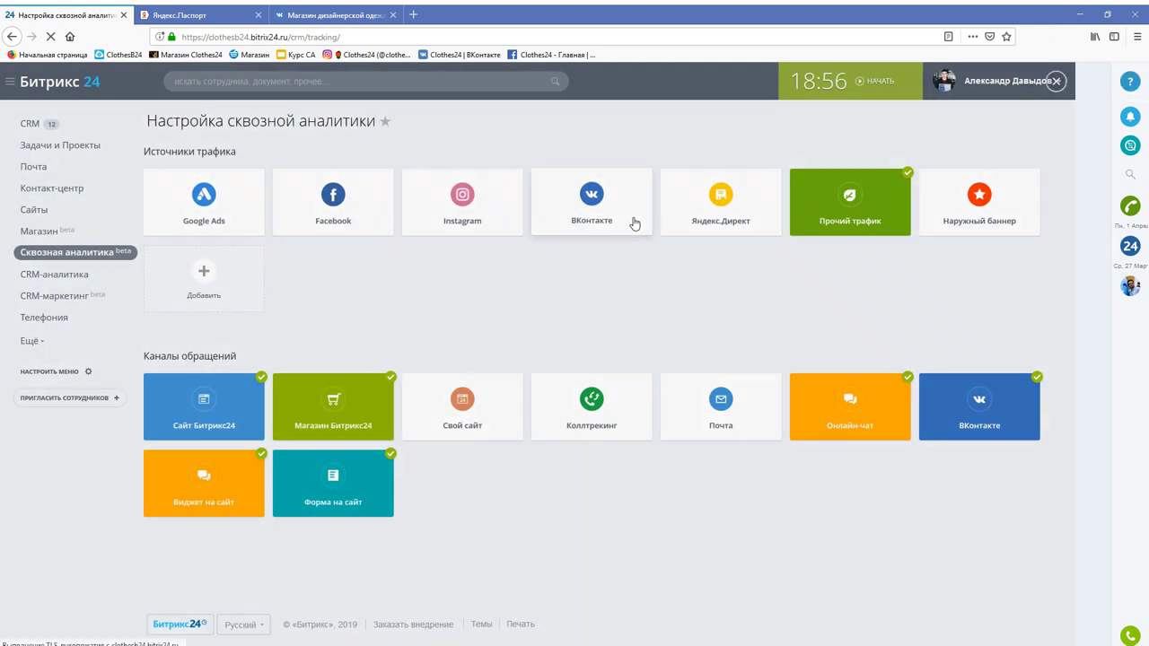
# - Connect the ВКонтакте ad account and save its utm_source tag as vkontakte
pyautogui.click(632, 217)
pyautogui.click(777, 292)
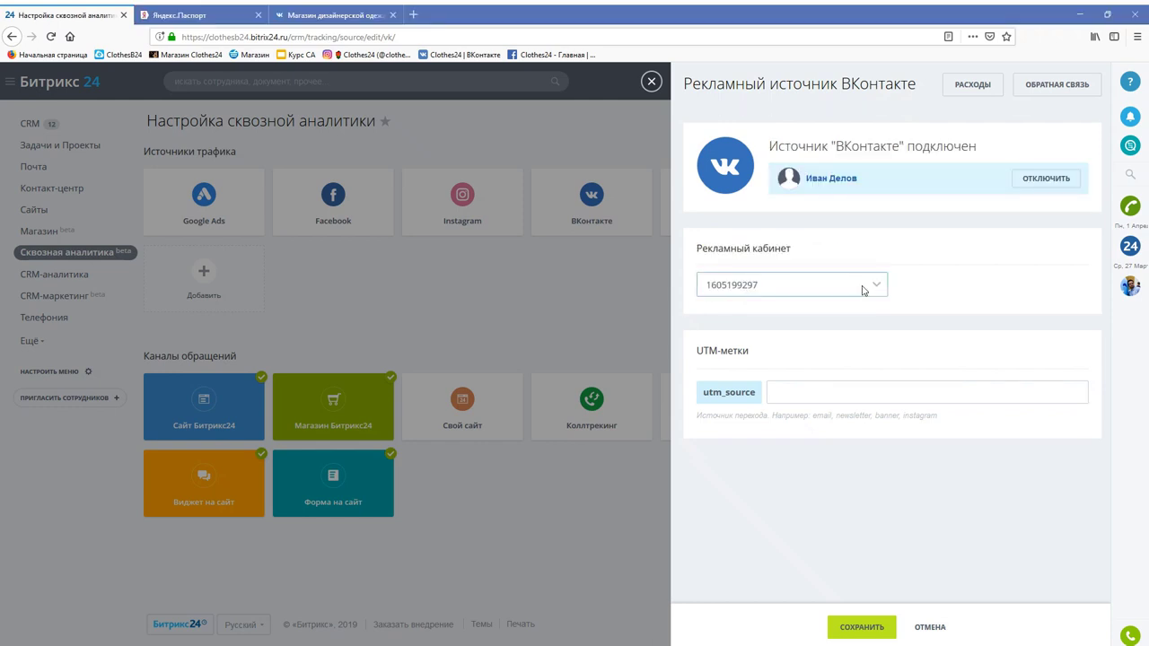
pyautogui.click(826, 386)
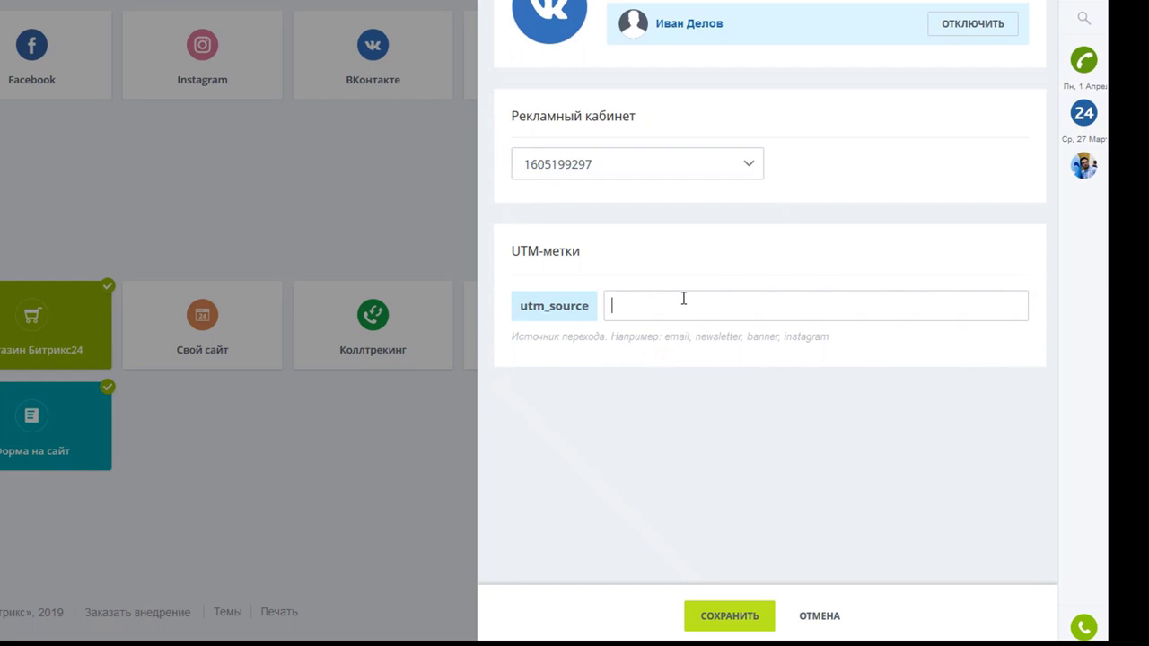
pyautogui.write('vkontakte')
pyautogui.press('Return')
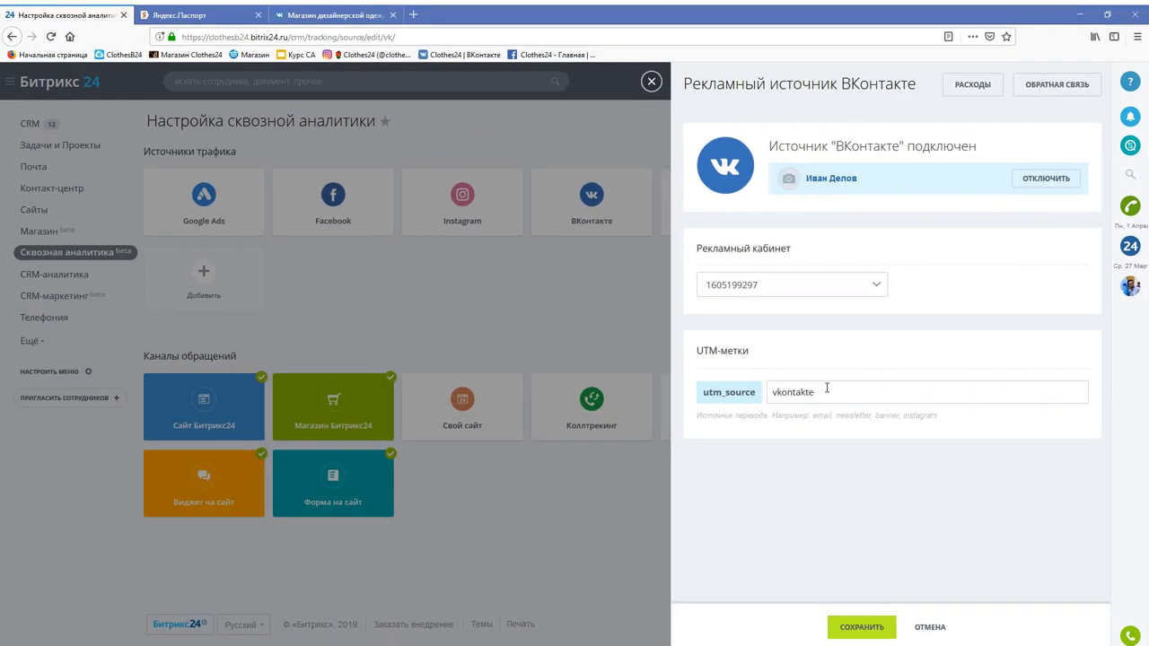
pyautogui.click(624, 348)
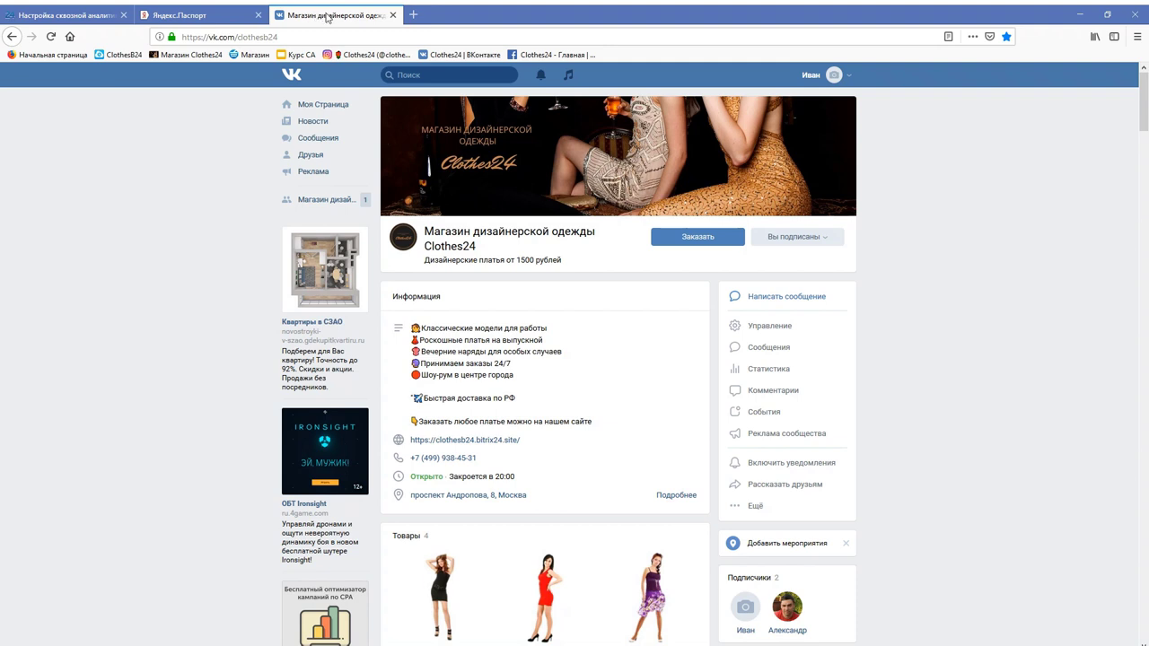
# - Copy the vkontakte utm_source value from the ВКонтакте source settings and return to the VK group page
pyautogui.click(76, 19)
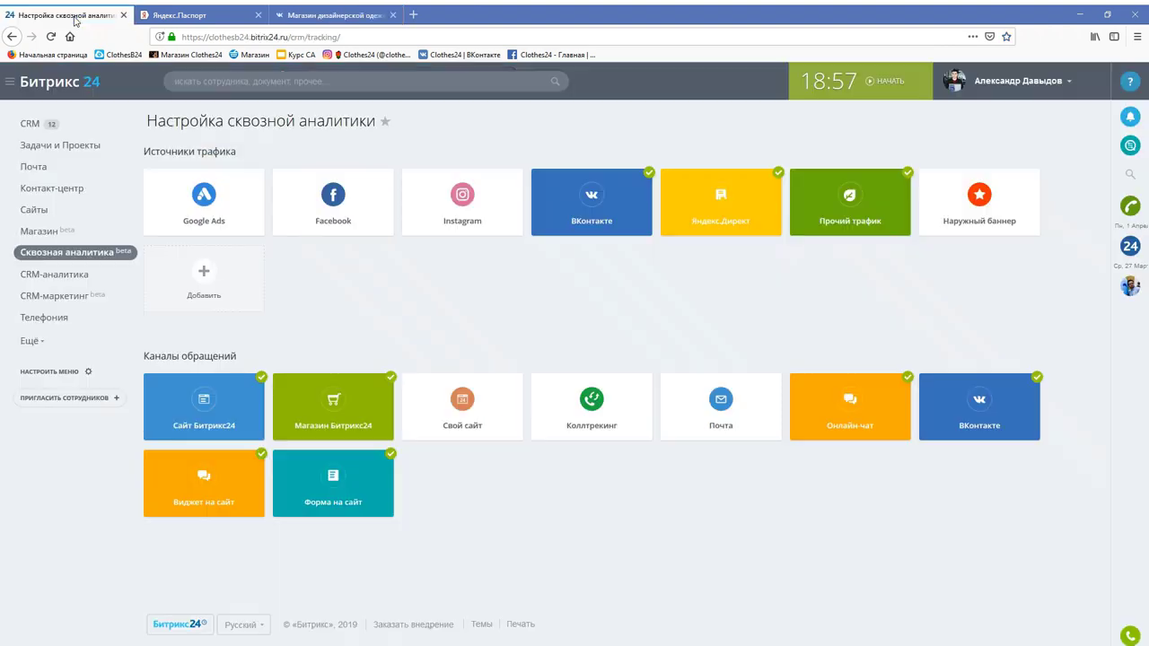
pyautogui.click(626, 221)
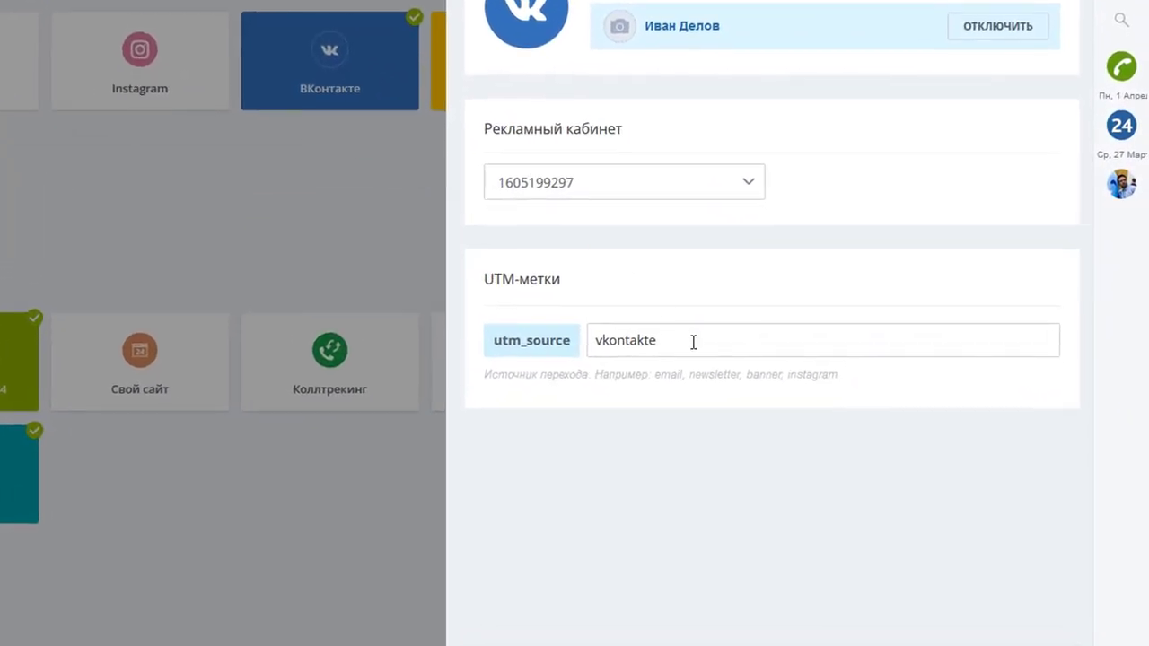
pyautogui.moveTo(692, 341); pyautogui.dragTo(535, 343)
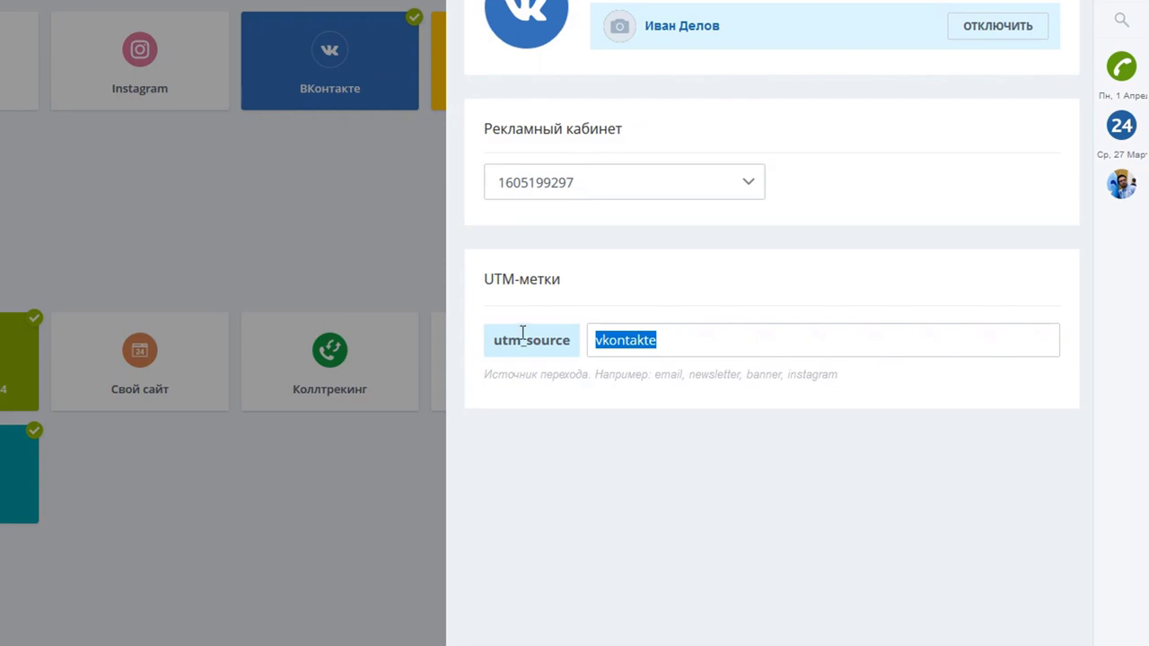
pyautogui.click(316, 257)
pyautogui.click(315, 15)
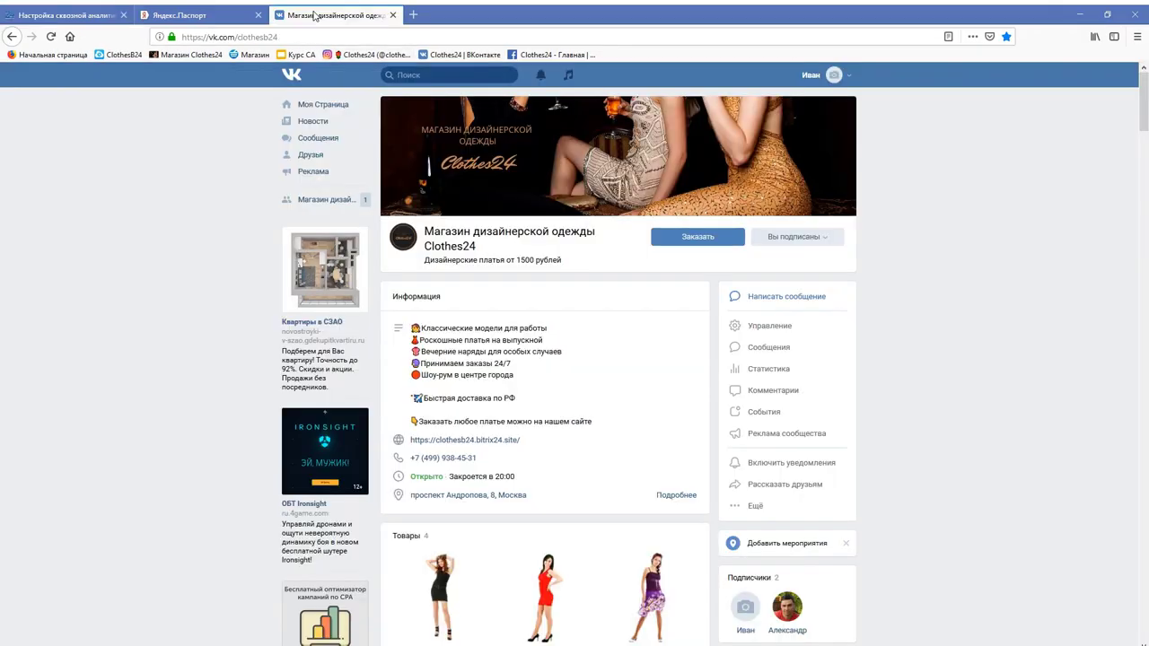
# - Append ?utm_source=vkontakte to the group's website link and save it
pyautogui.click(547, 441)
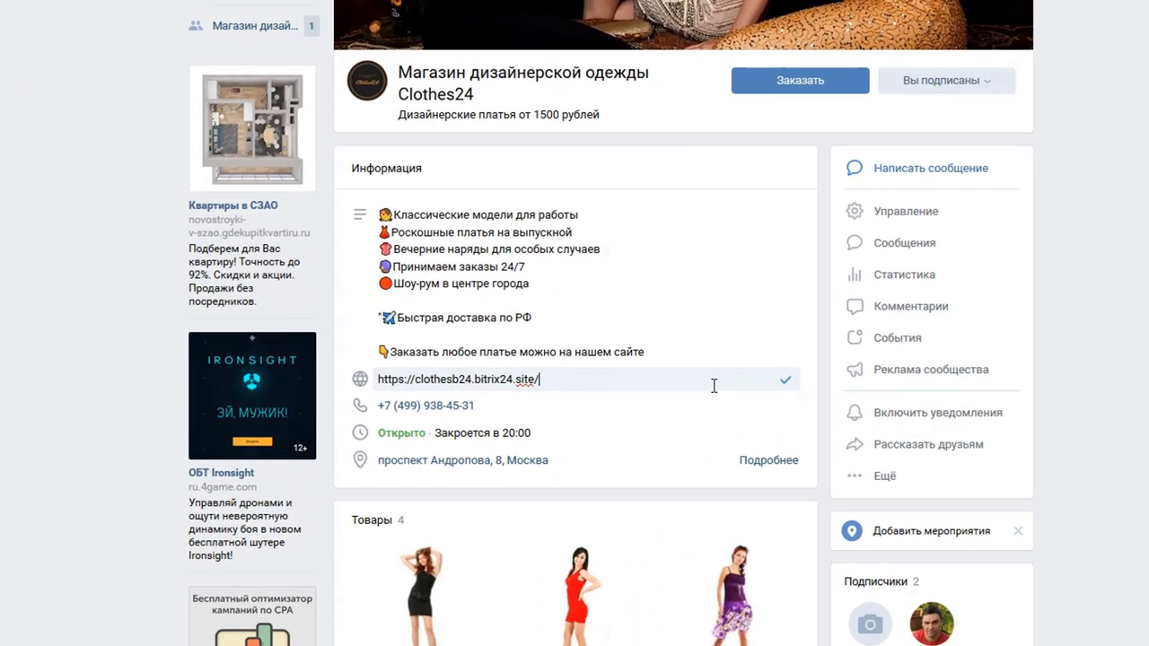
pyautogui.write('?utm_source=vkontakte')
pyautogui.click(787, 380)
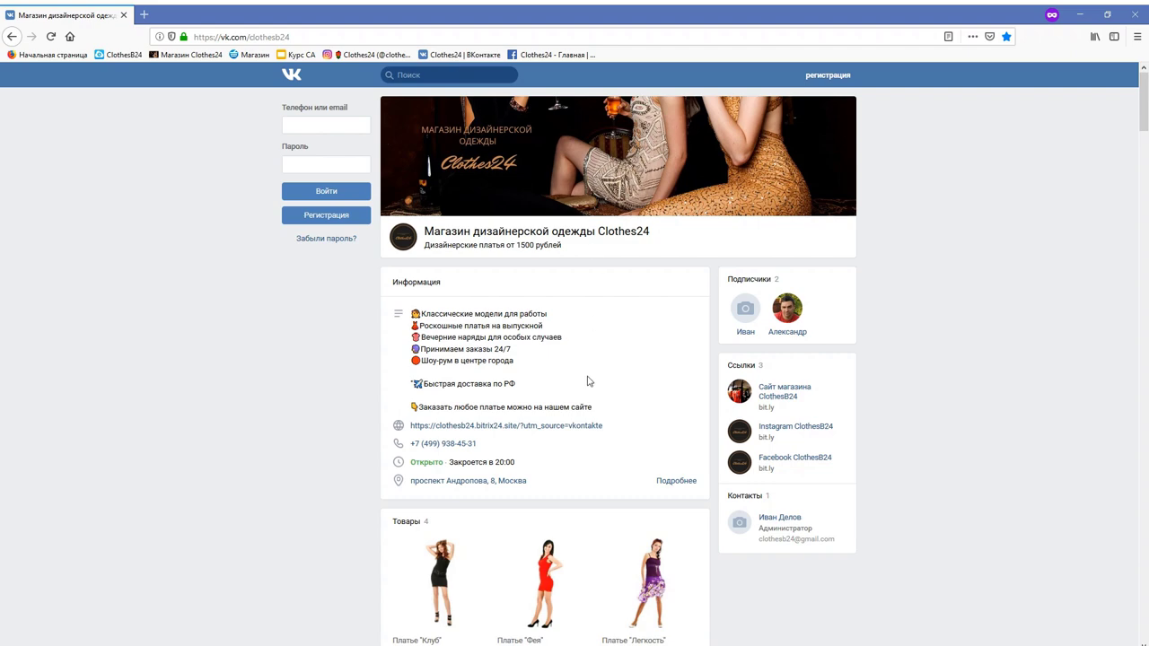
# - Open the Clothes24 site from the VK link and enter a test customer's name, phone and e-mail
pyautogui.click(583, 428)
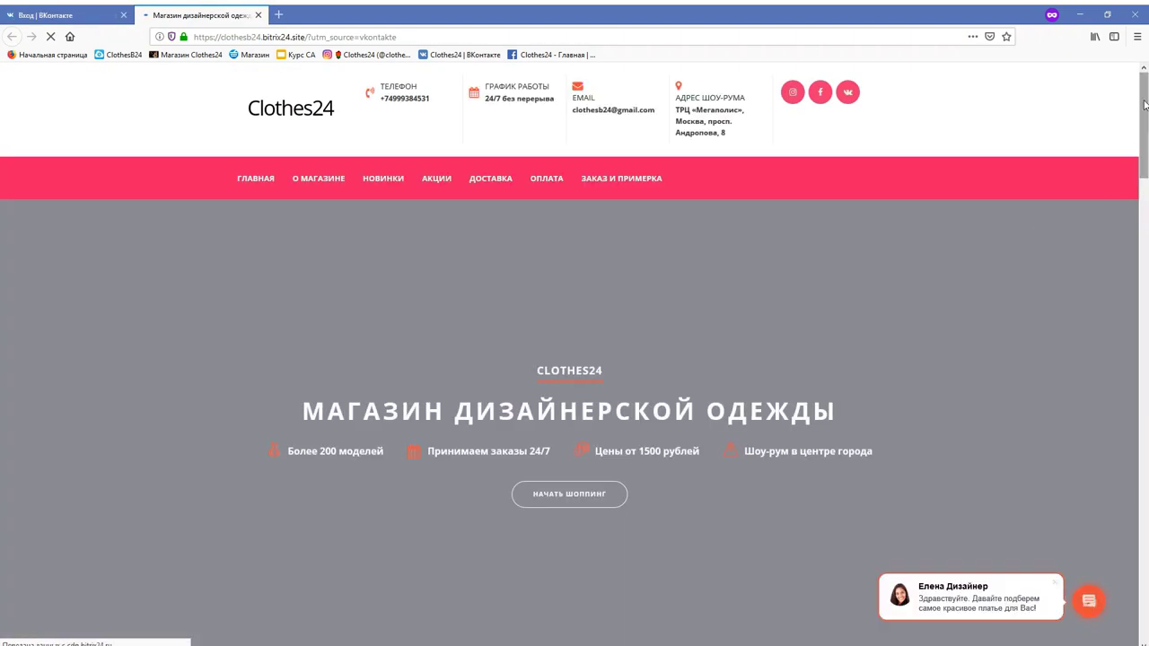
pyautogui.scroll(-10, 1125, 266)
pyautogui.scroll(-15, 1125, 265)
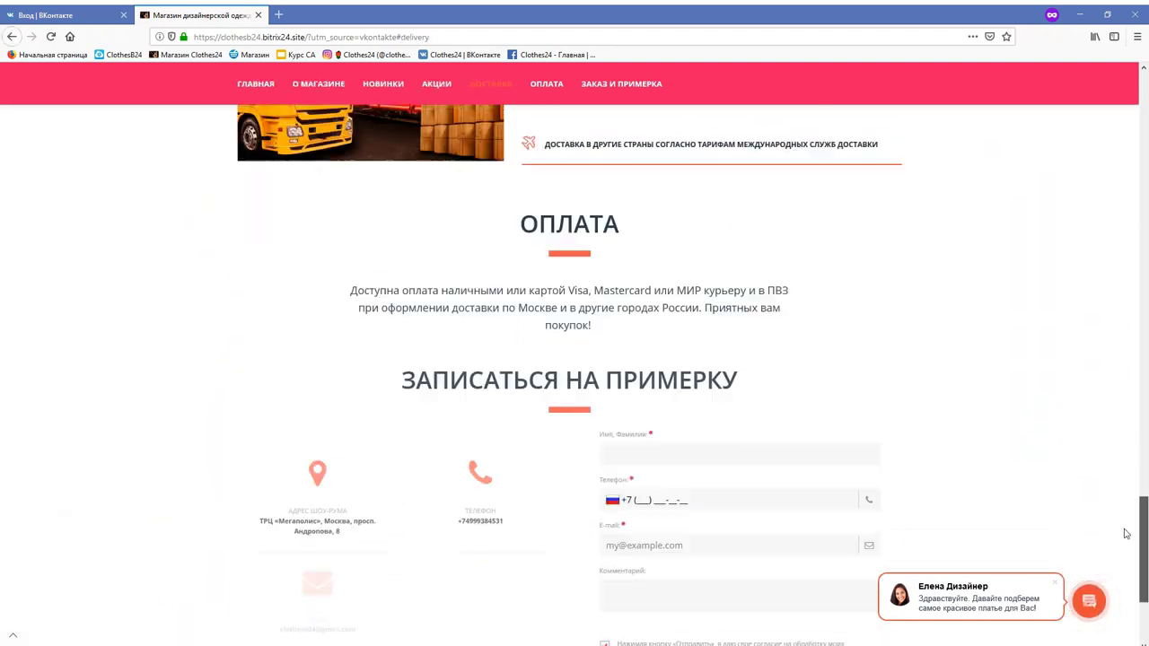
pyautogui.click(646, 273)
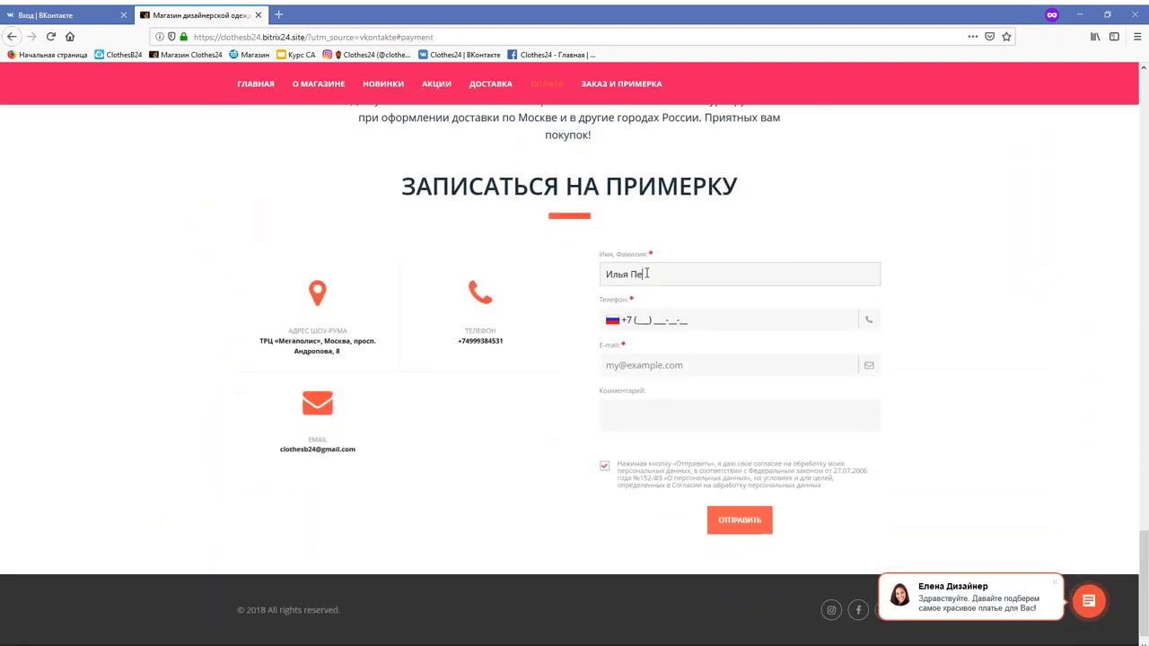
pyautogui.press('Tab')
pyautogui.press('Tab')
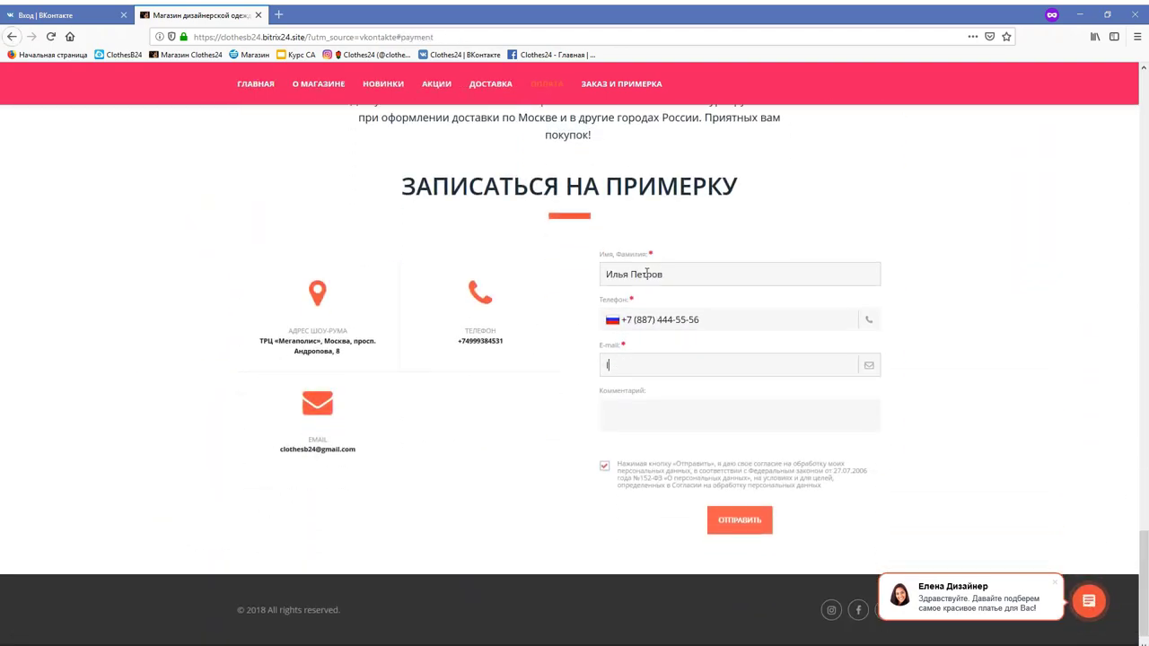
# - Add the comment 'Добрый день, можно записаться на примерку?' and submit the fitting form
pyautogui.click(719, 422)
pyautogui.write('Добрый день, можно записаться на примерку?')
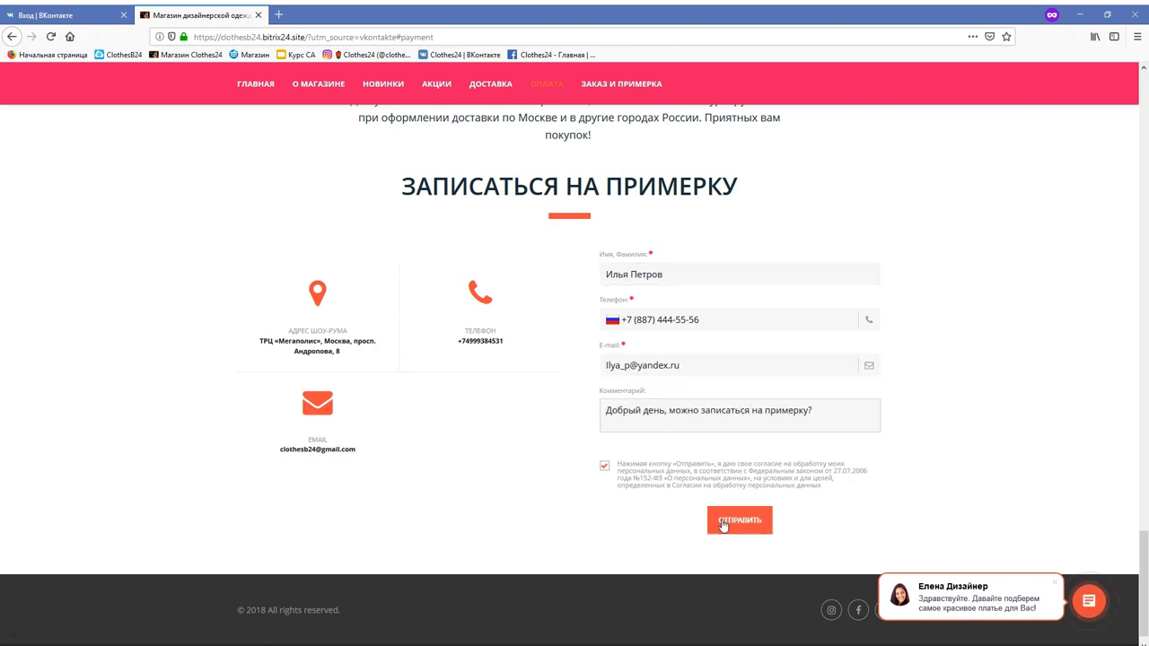
pyautogui.click(722, 523)
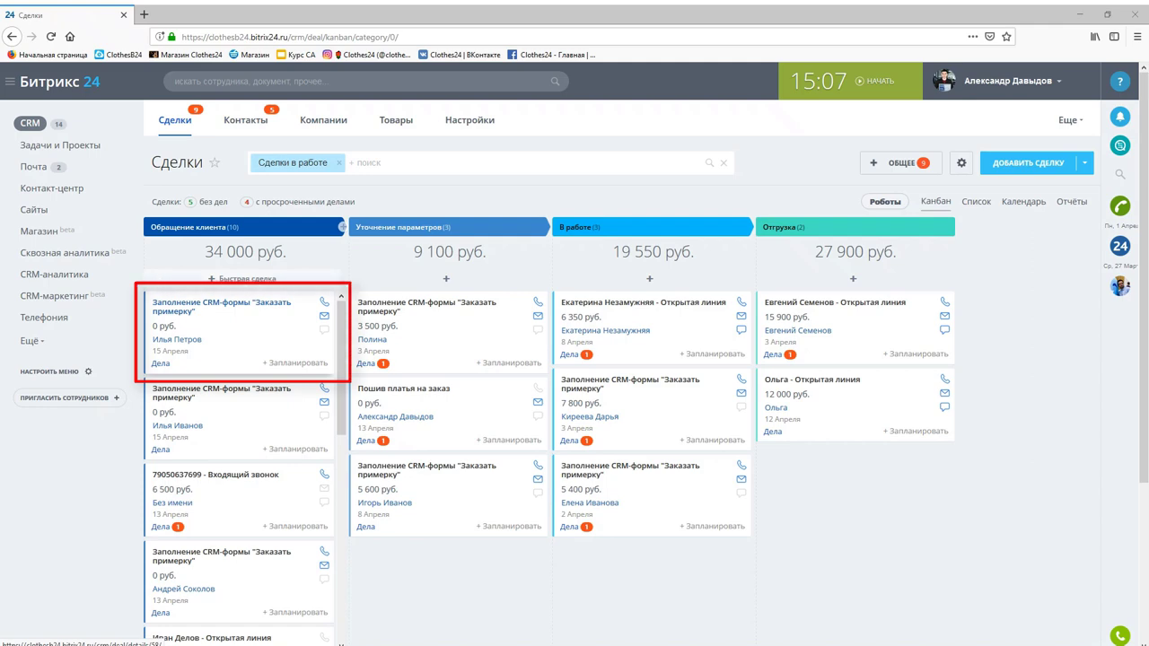
# - Open the top deal card in Обращение клиента and scroll through its fields
pyautogui.click(180, 311)
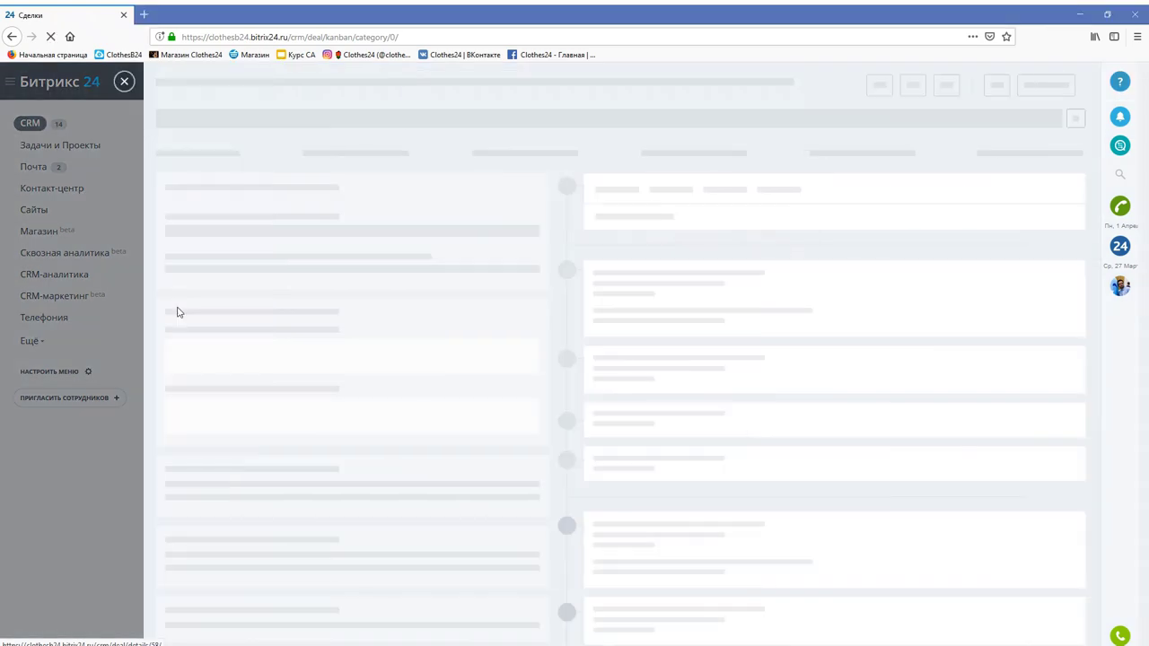
pyautogui.scroll(-4, 372, 464)
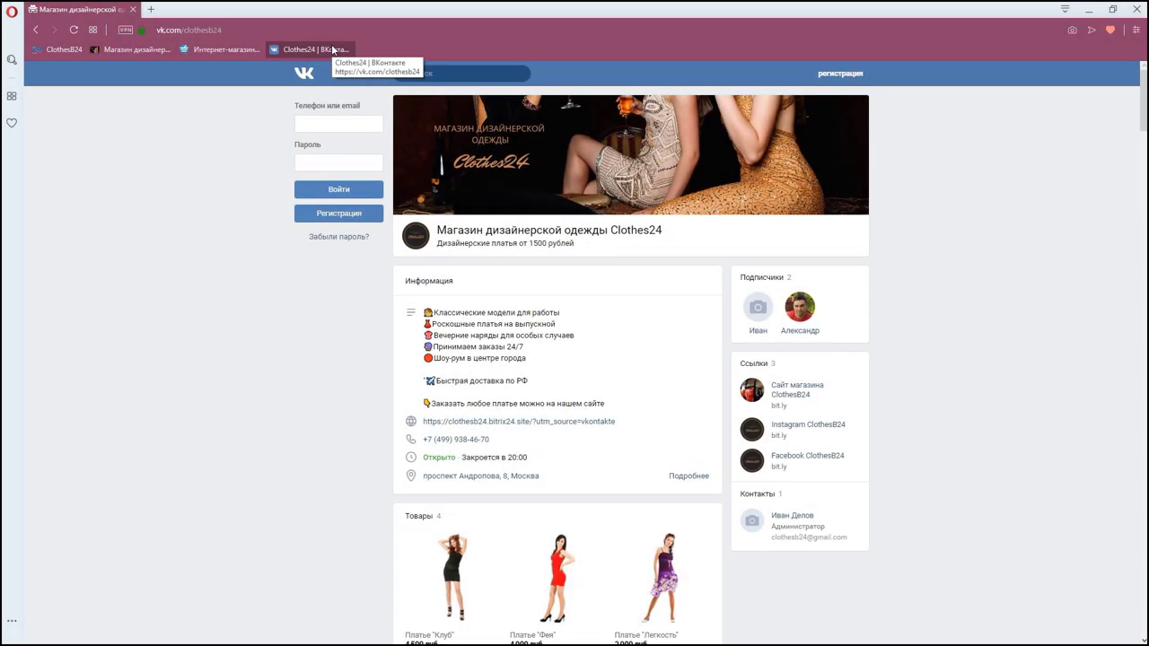
# - Open the Clothes24 site through the clothesb24.bitrix24.site/?utm_source=vkontakte link
pyautogui.click(547, 428)
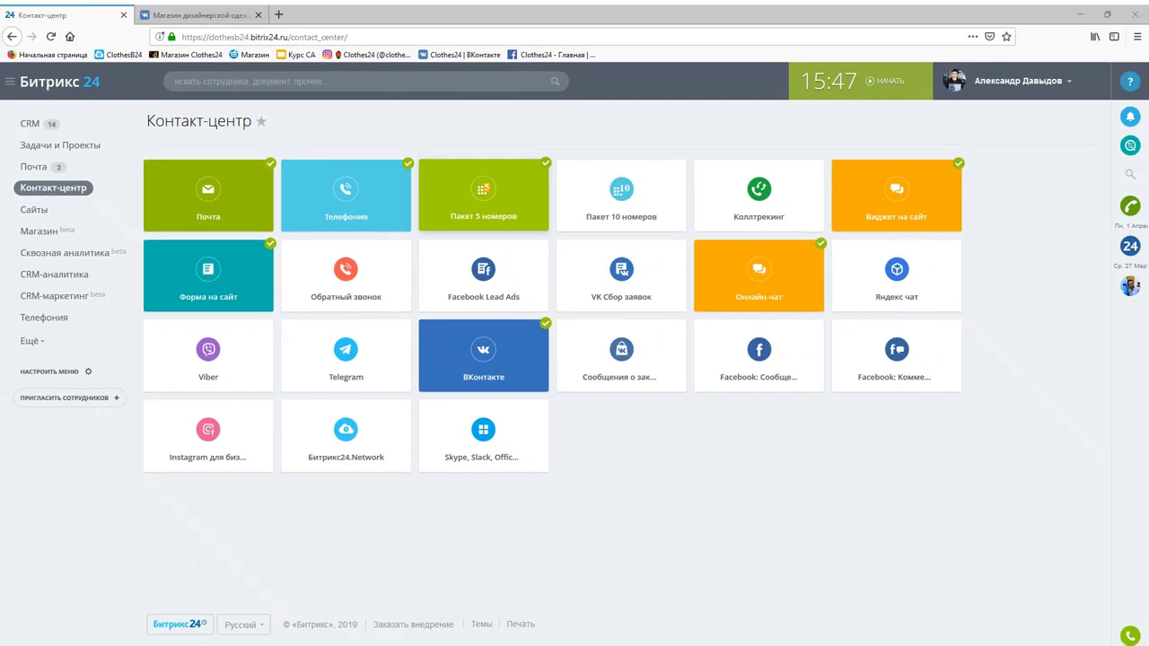
pyautogui.click(496, 141)
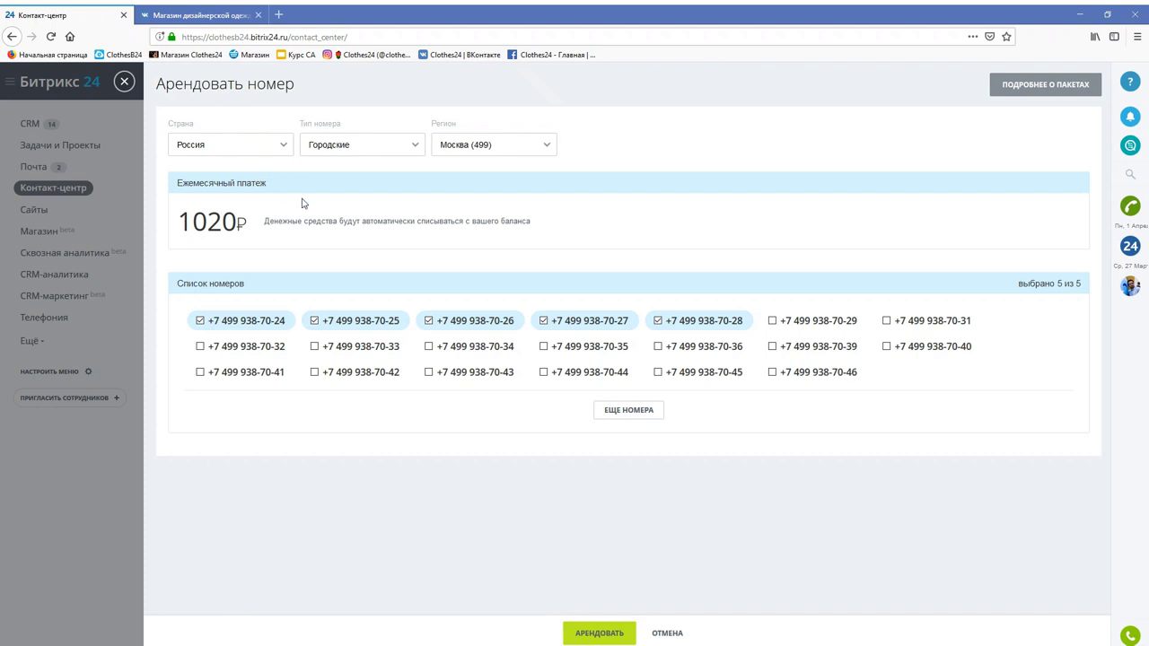
pyautogui.click(125, 82)
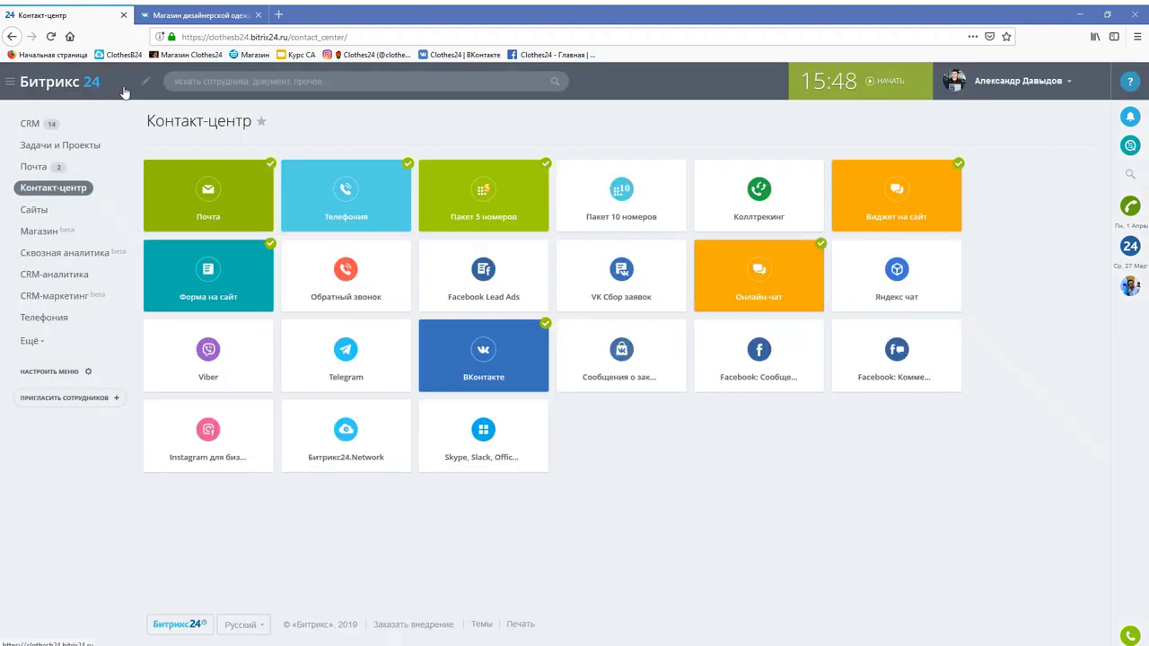
pyautogui.click(759, 190)
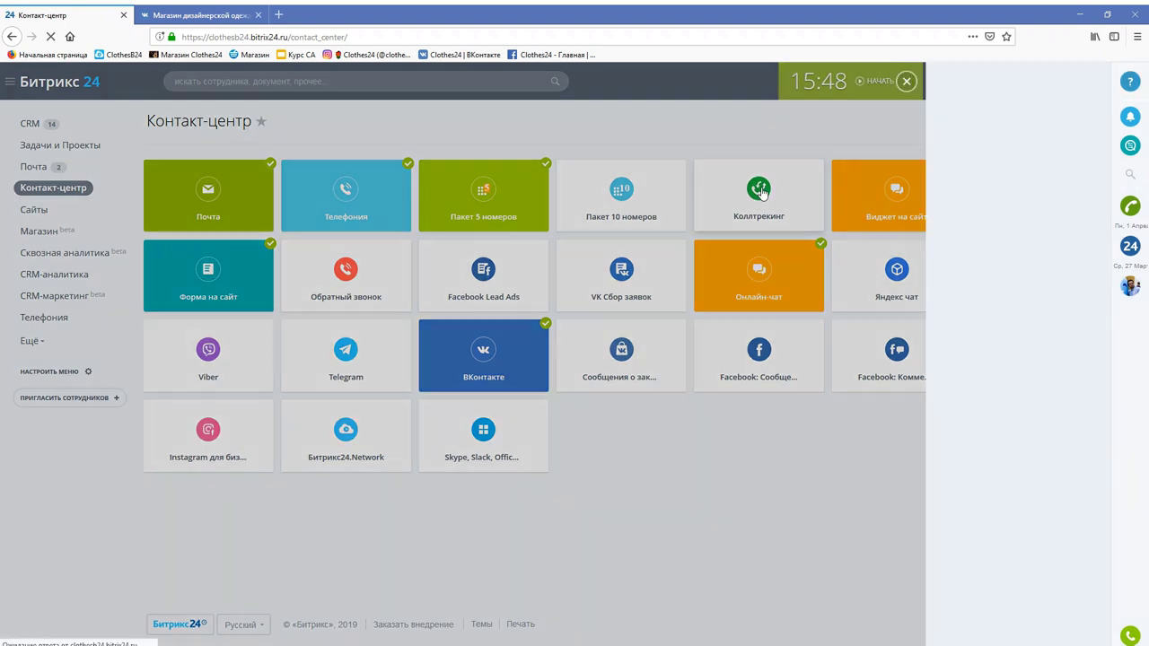
pyautogui.scroll(-1, 731, 377)
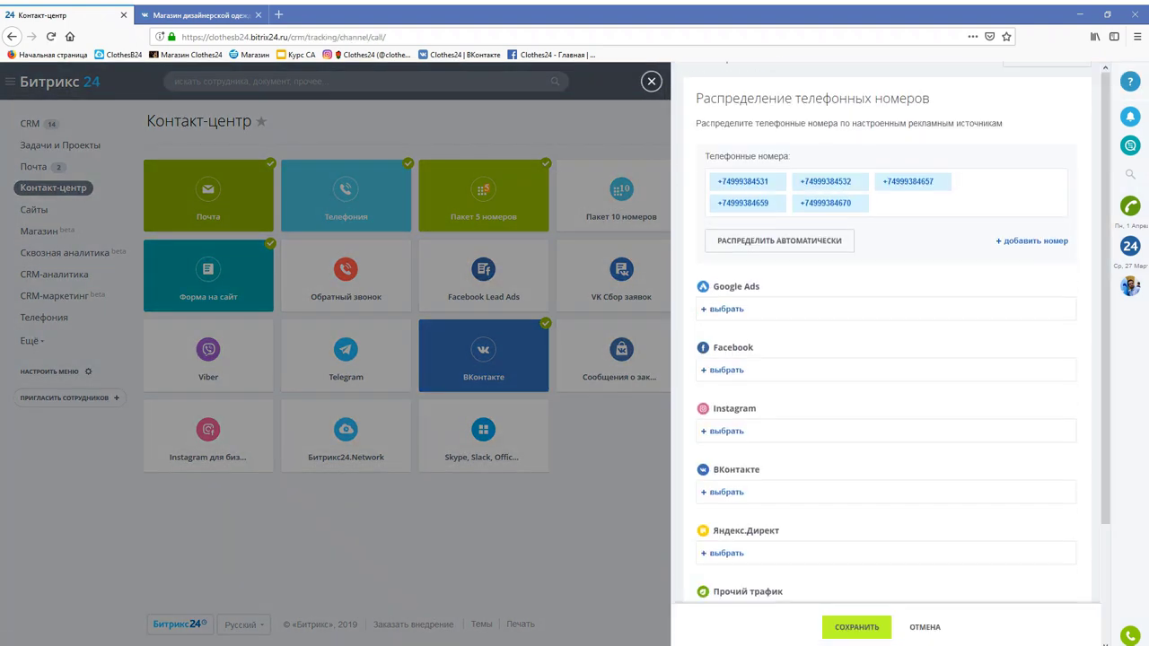
pyautogui.click(732, 377)
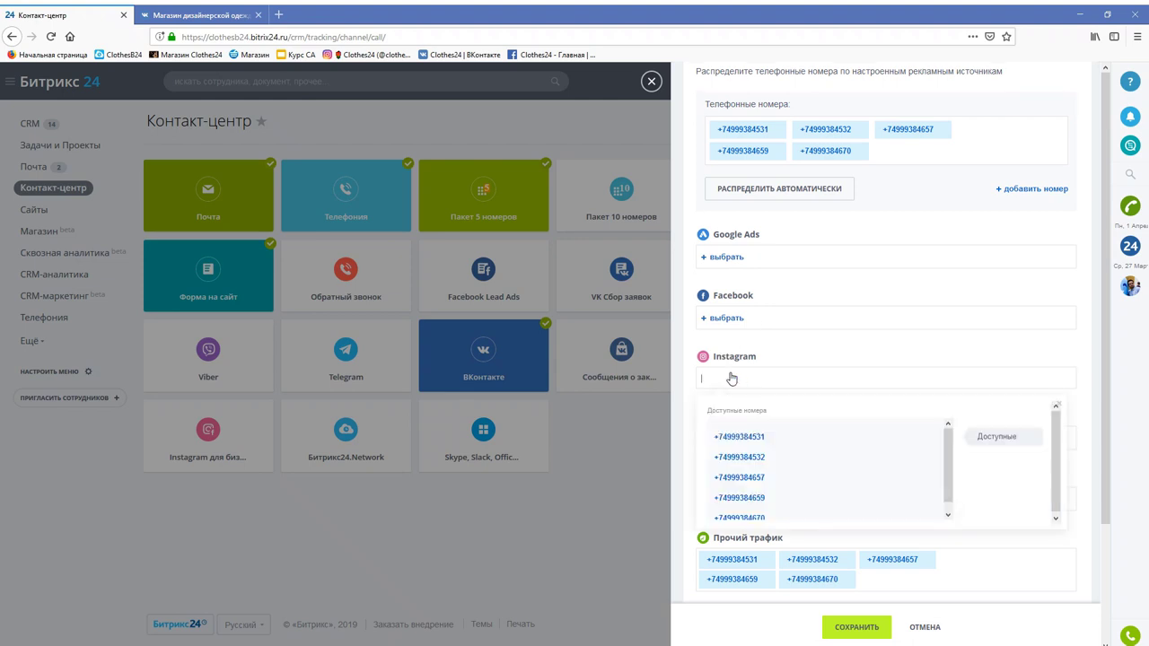
pyautogui.click(763, 462)
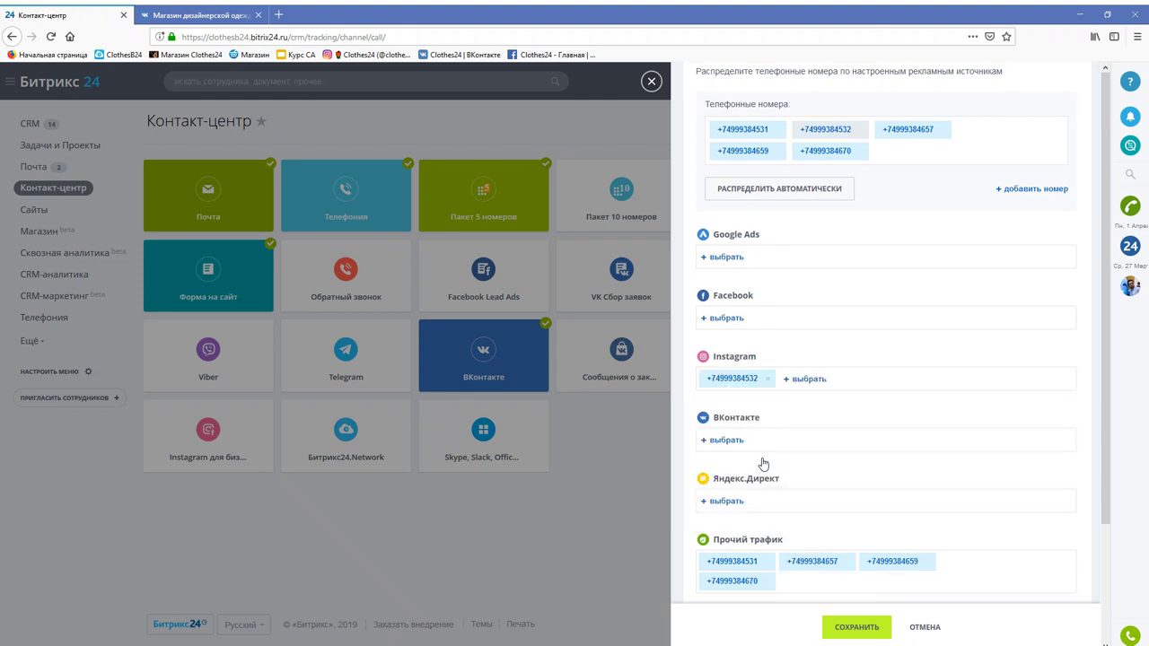
pyautogui.click(734, 441)
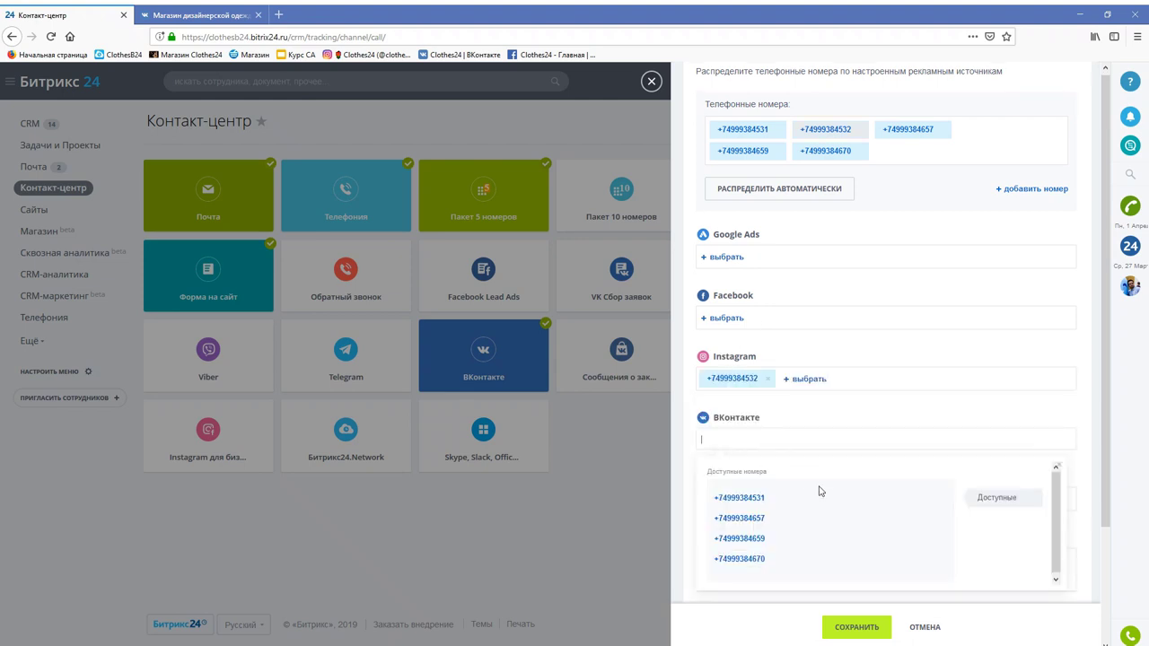
pyautogui.click(740, 559)
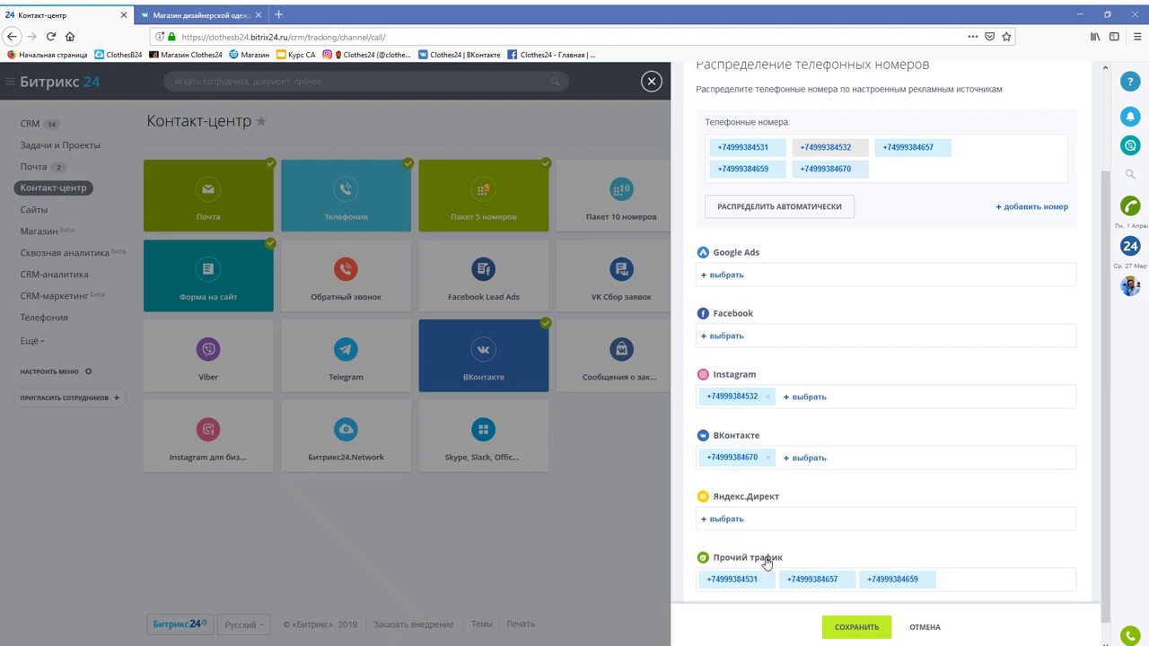
pyautogui.click(727, 519)
pyautogui.click(756, 429)
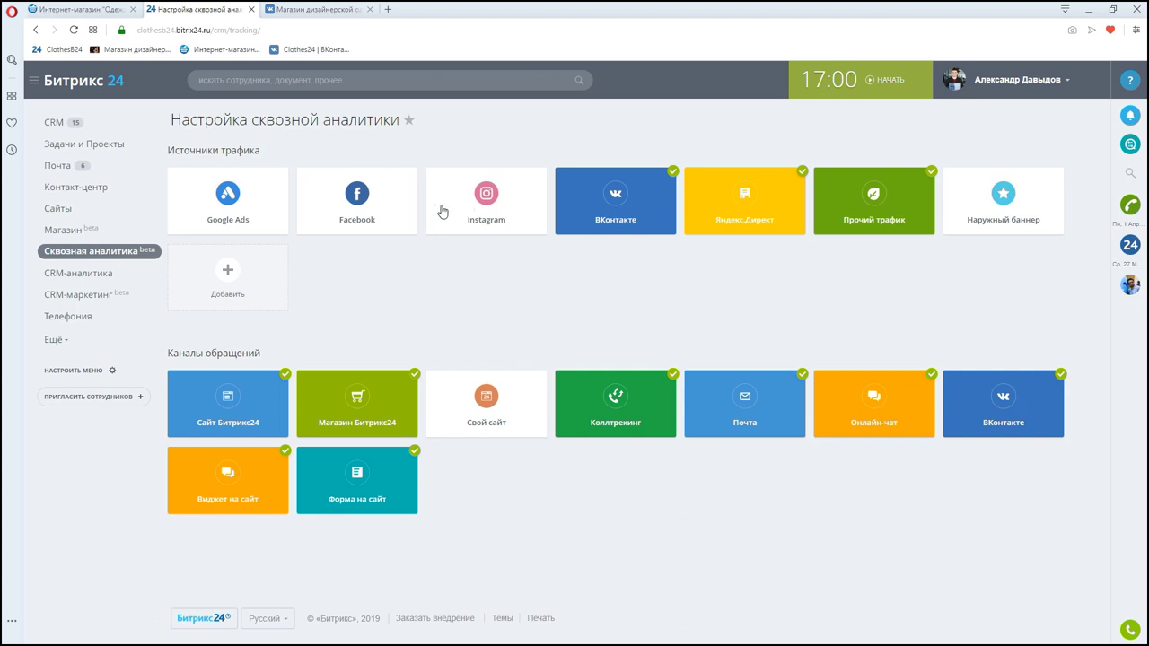
# - Preview phone-number substitution on the Clothes24 site from the Сайт Битрикс24 channel
pyautogui.click(272, 404)
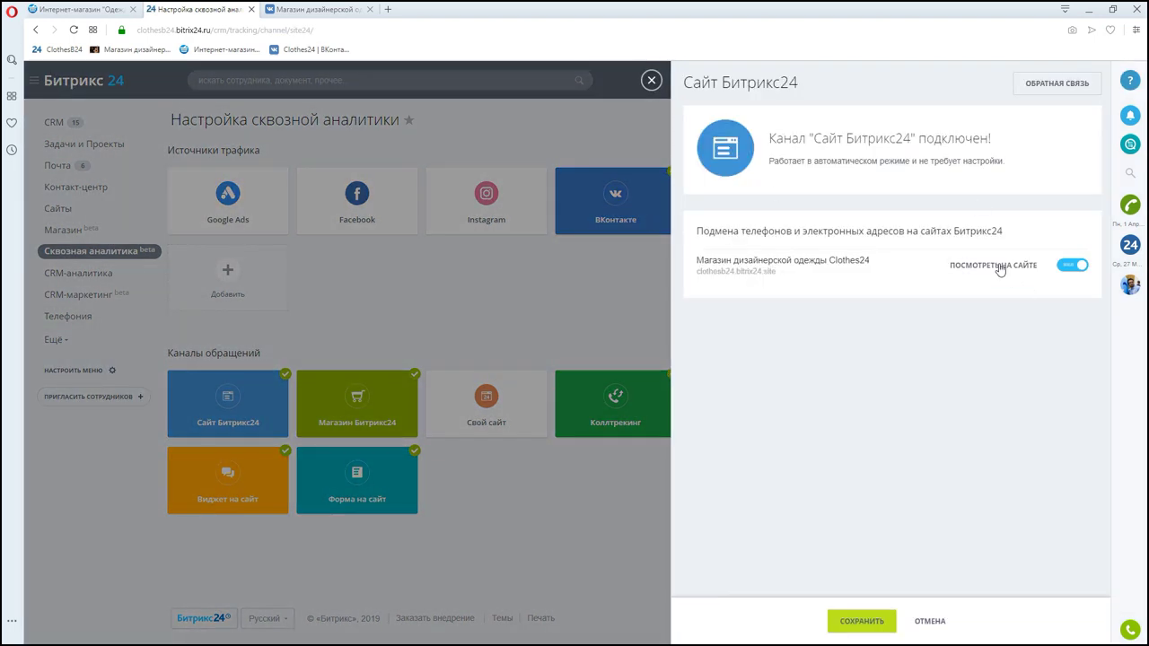
pyautogui.click(999, 268)
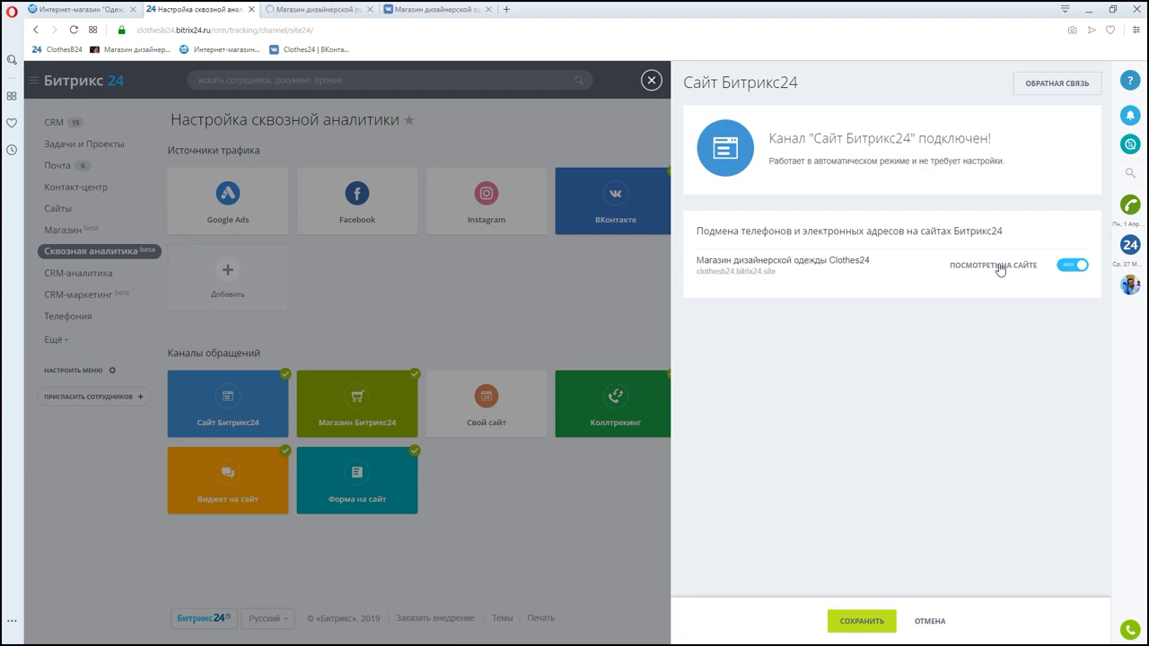
pyautogui.click(331, 20)
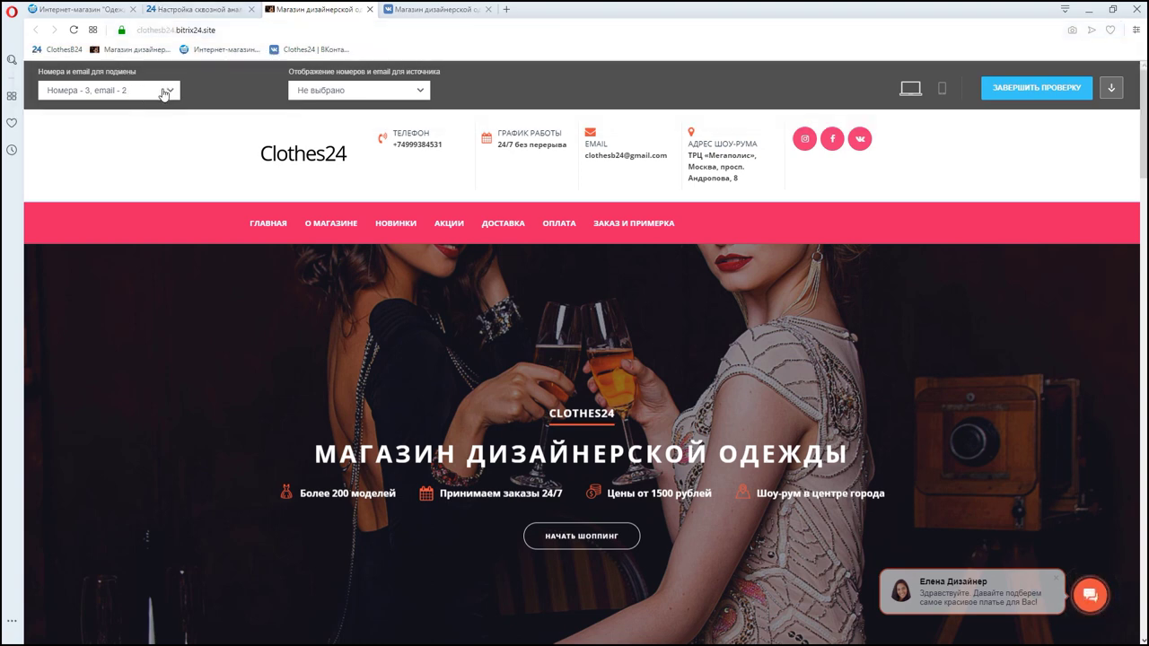
# - Check the Номера и email list, then preview Clothes24 as a ВКонтакте visitor, then Яндекс.Директ
pyautogui.click(164, 92)
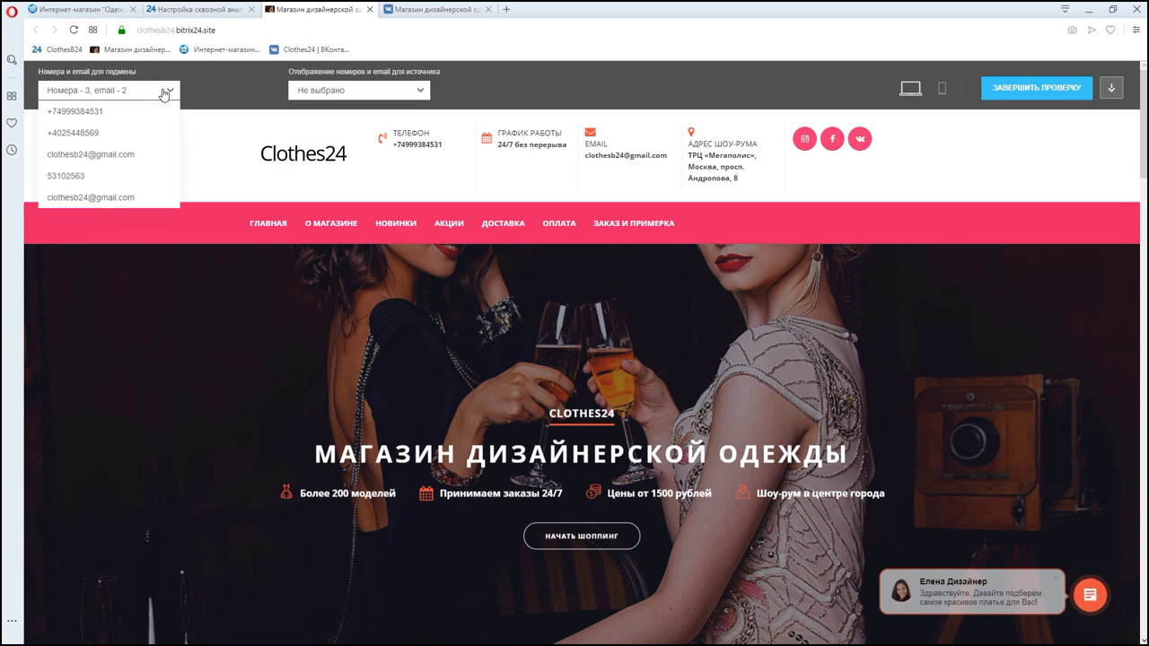
pyautogui.click(164, 91)
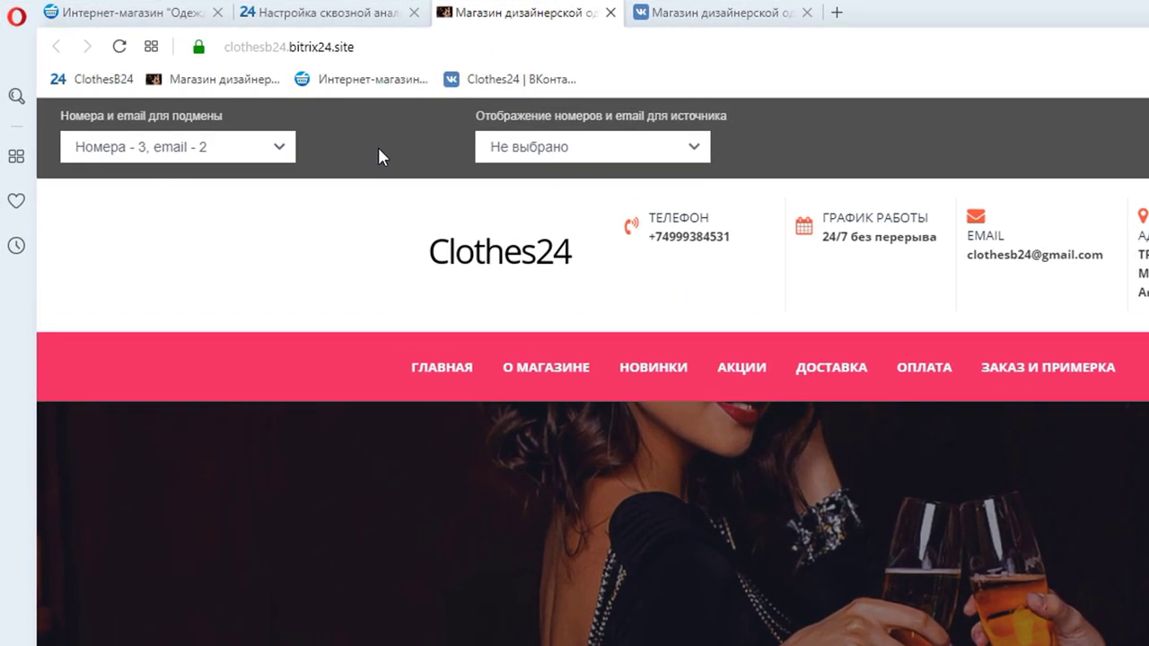
pyautogui.click(665, 154)
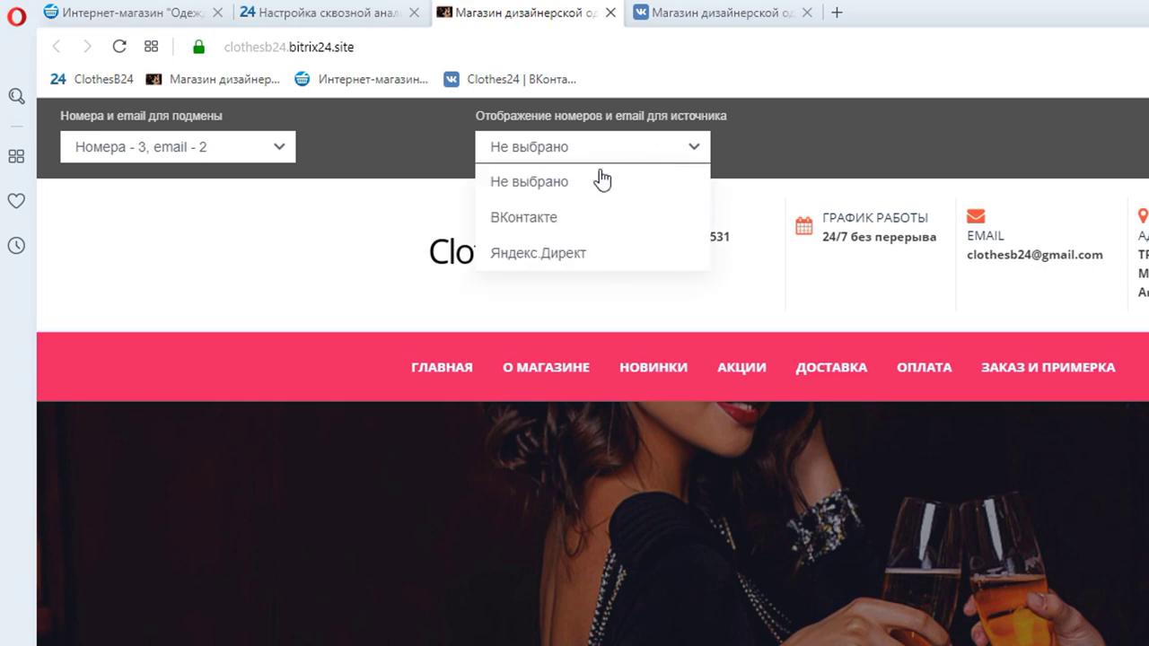
pyautogui.click(544, 226)
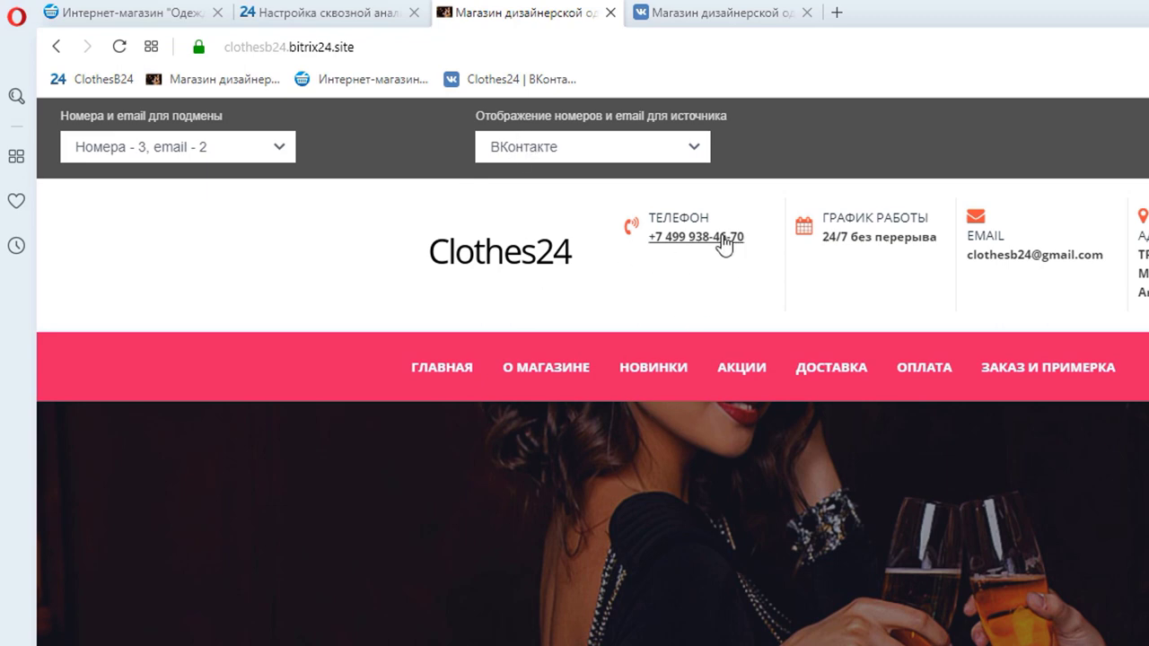
pyautogui.click(594, 160)
pyautogui.click(516, 257)
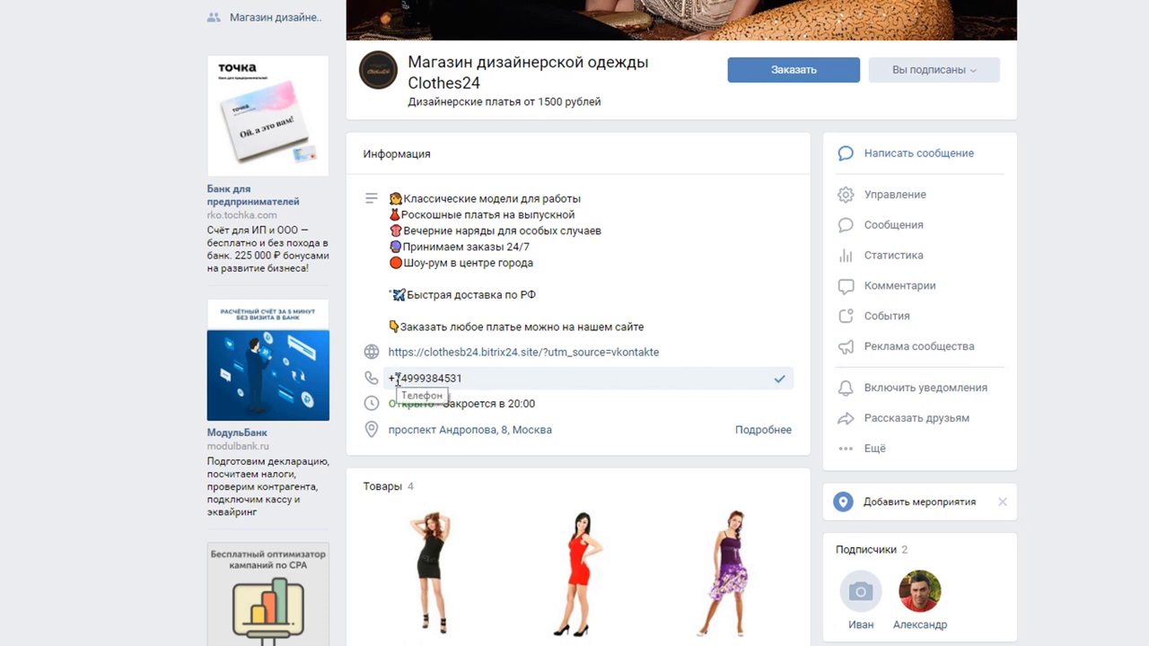
pyautogui.moveTo(395, 378); pyautogui.dragTo(525, 377)
pyautogui.hotkey('ctrl', 'v')
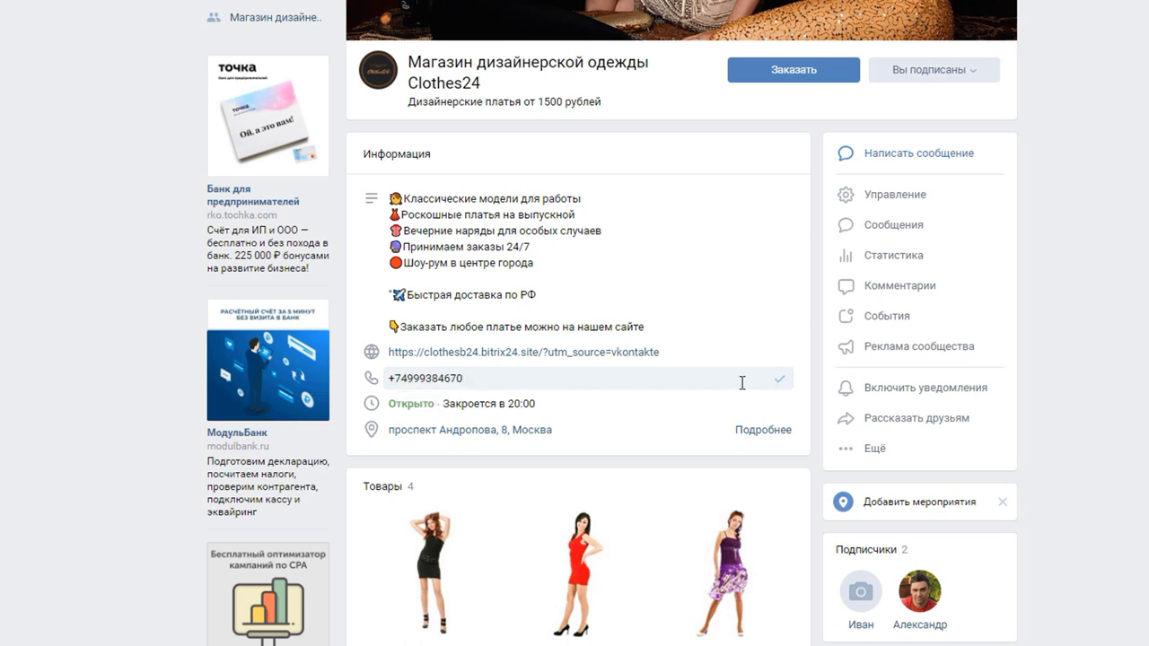
pyautogui.click(779, 378)
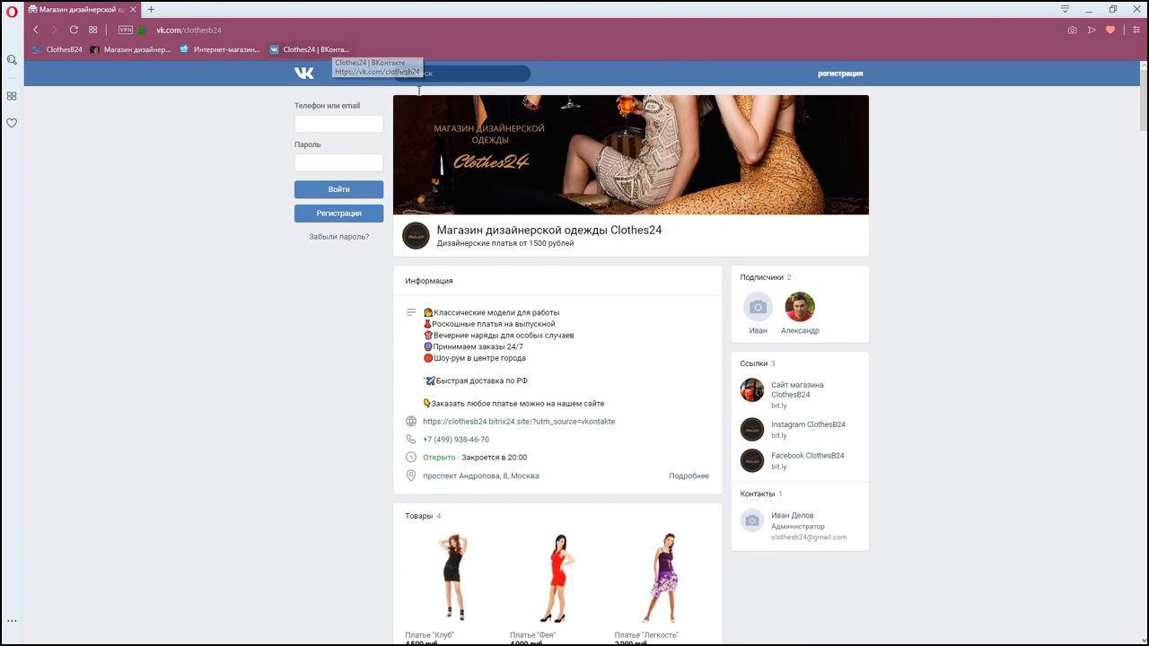
pyautogui.click(545, 423)
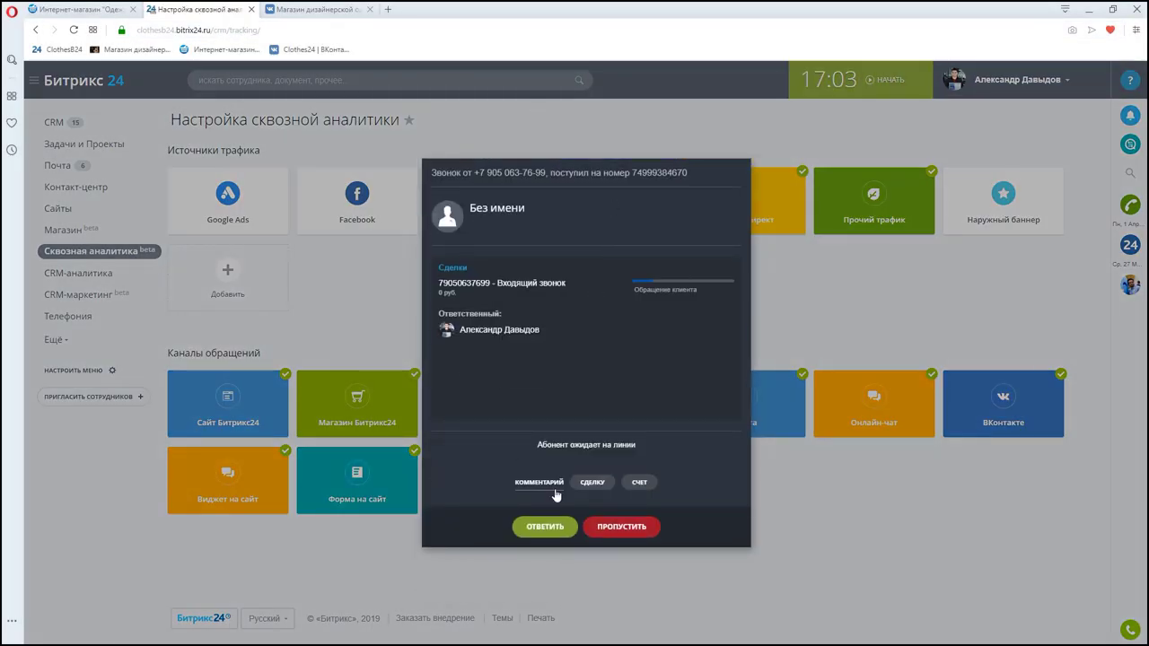
# - Answer the test call with microphone allowed, end it, and go to the CRM Сделки board
pyautogui.click(552, 530)
pyautogui.click(197, 94)
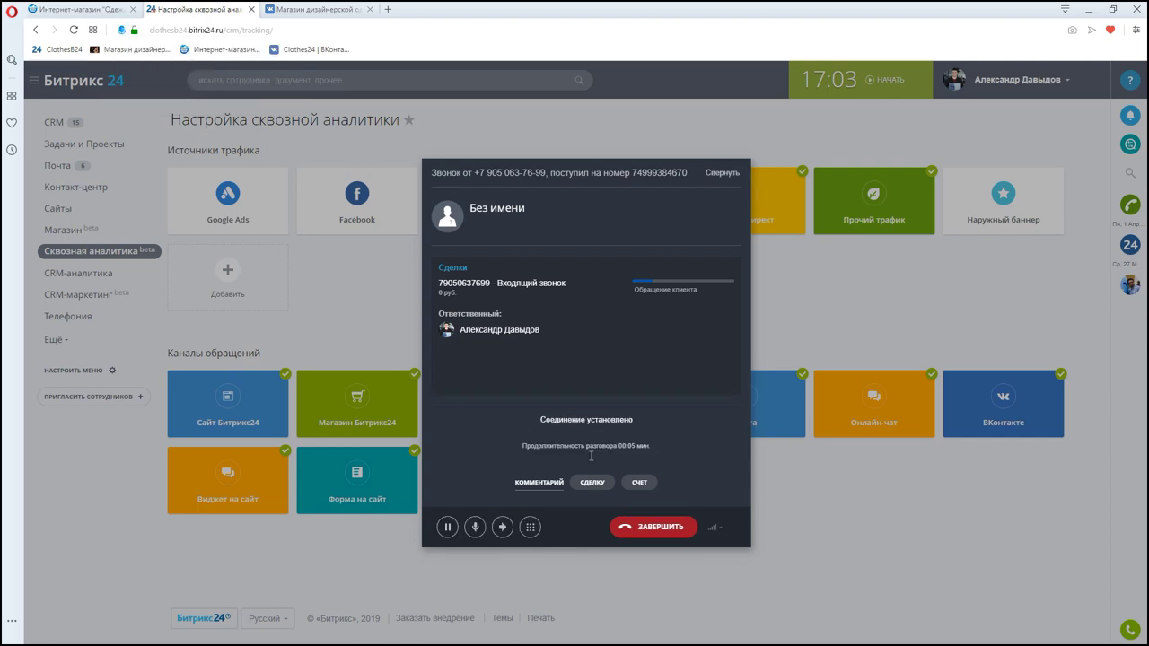
pyautogui.click(660, 529)
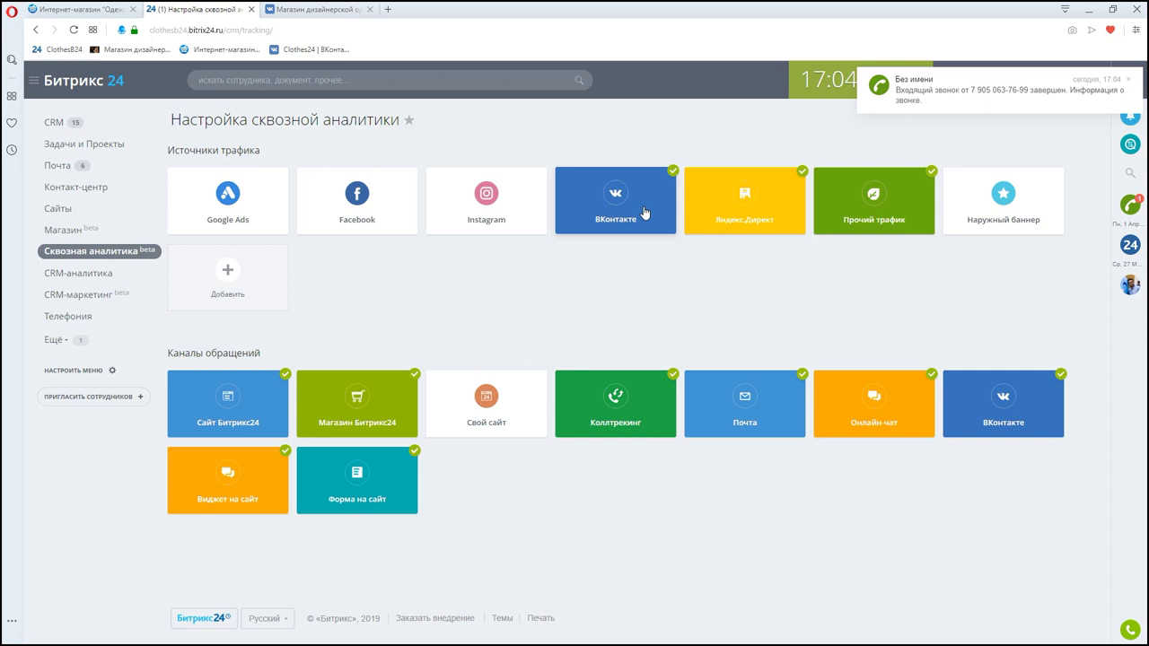
pyautogui.click(54, 123)
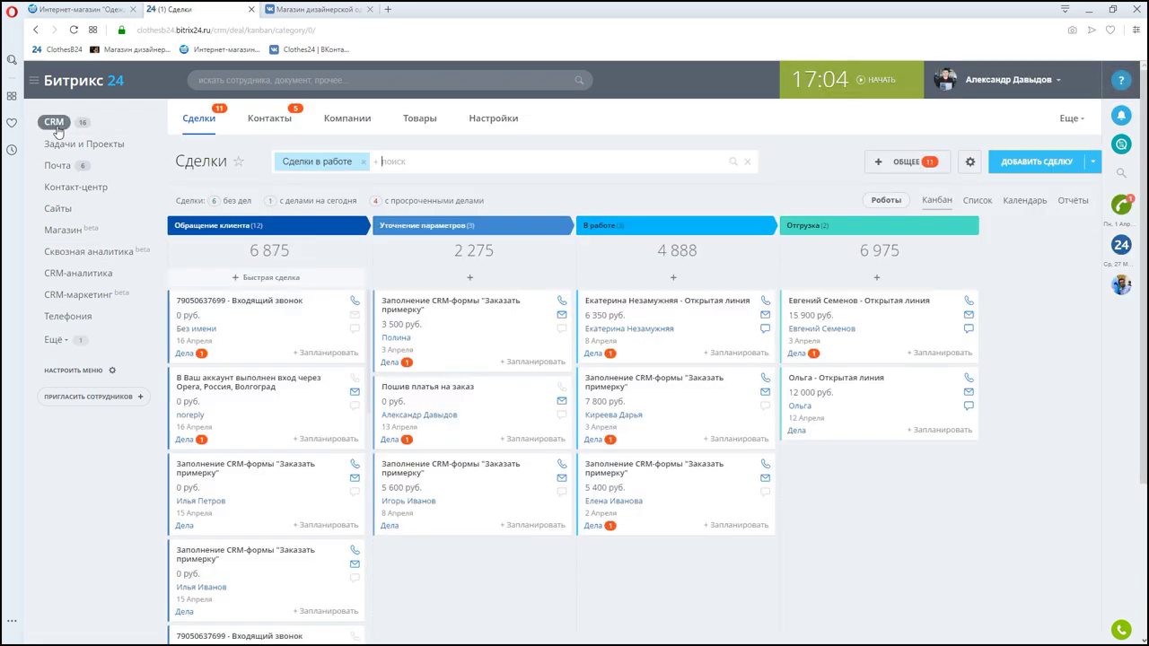
# - Open the 'Входящий звонок' deal and check Сквозная аналитика reads ВКонтакте › Звонок
pyautogui.click(264, 305)
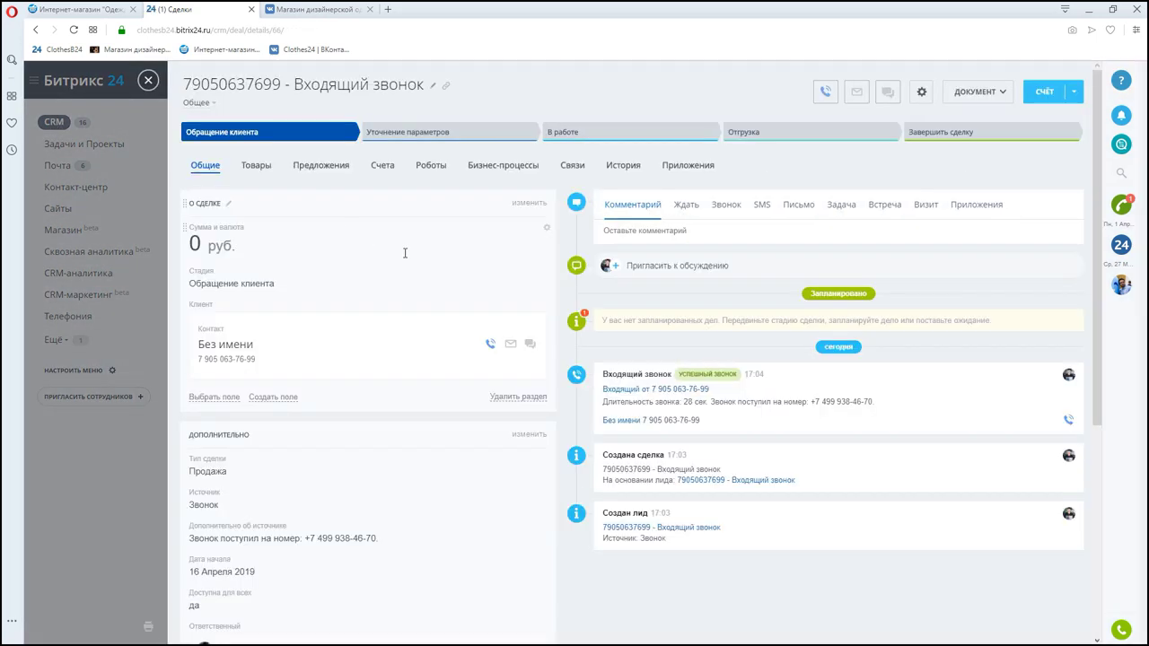
pyautogui.scroll(-5, 403, 253)
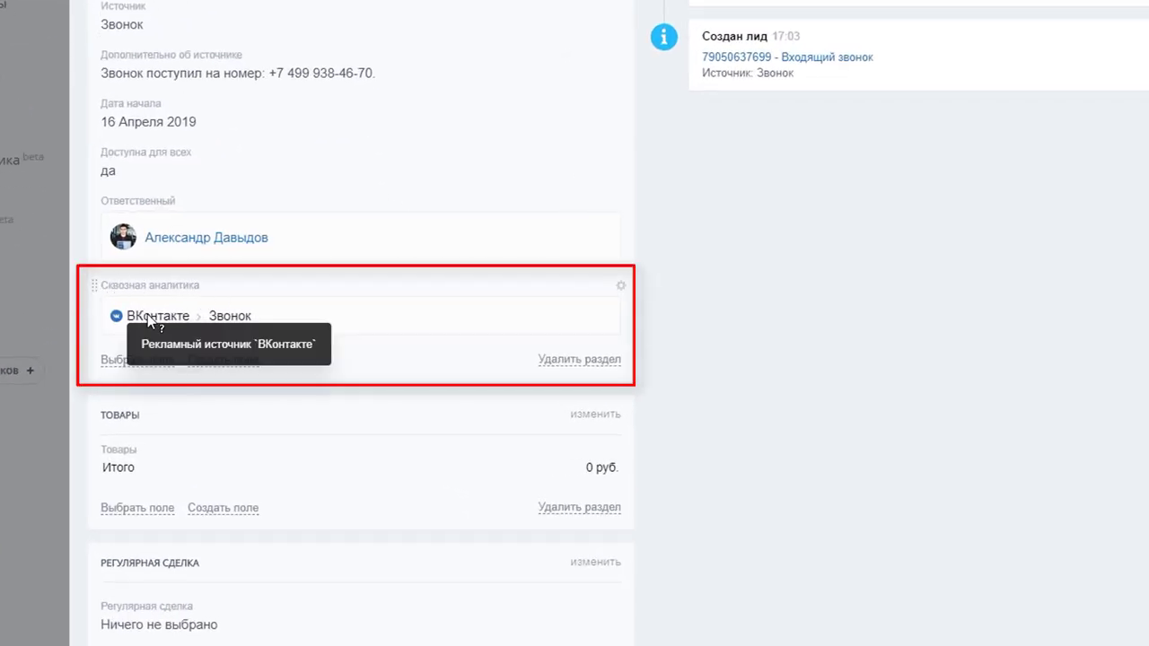
pyautogui.moveTo(136, 321)
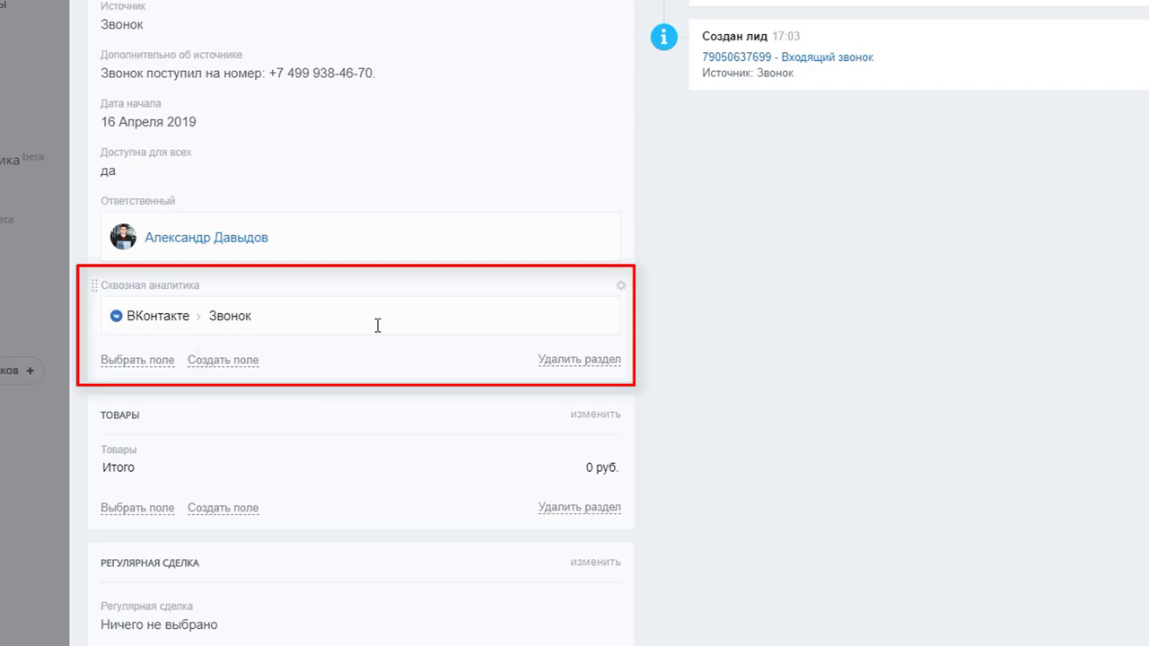